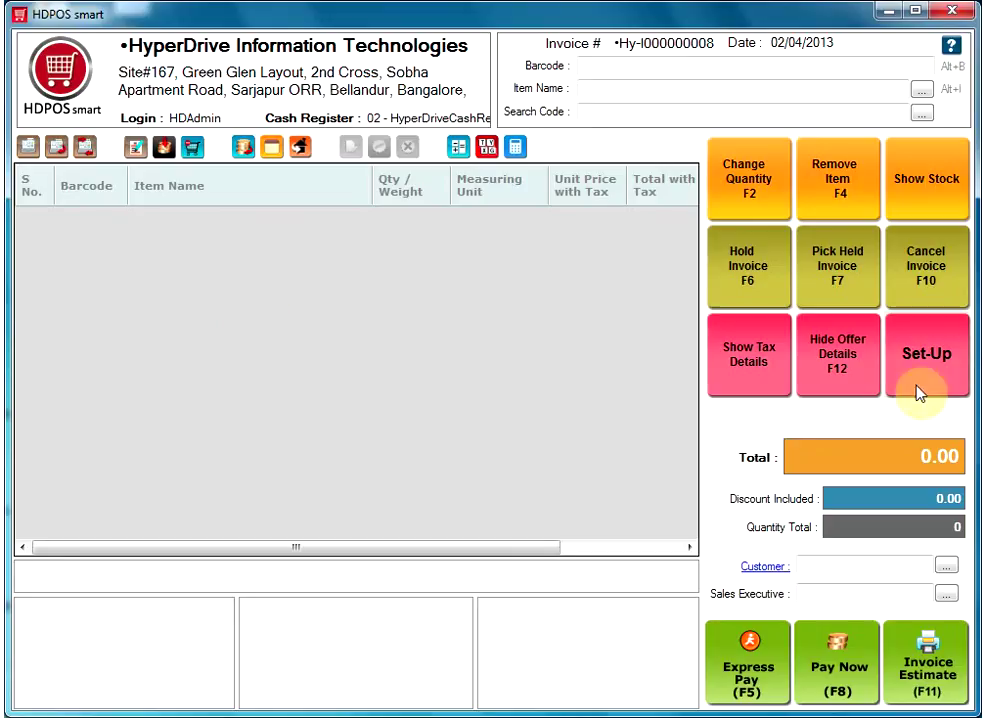
Step: Open the Set-Up window with its list of store modules, including Item and Stock
click(912, 368)
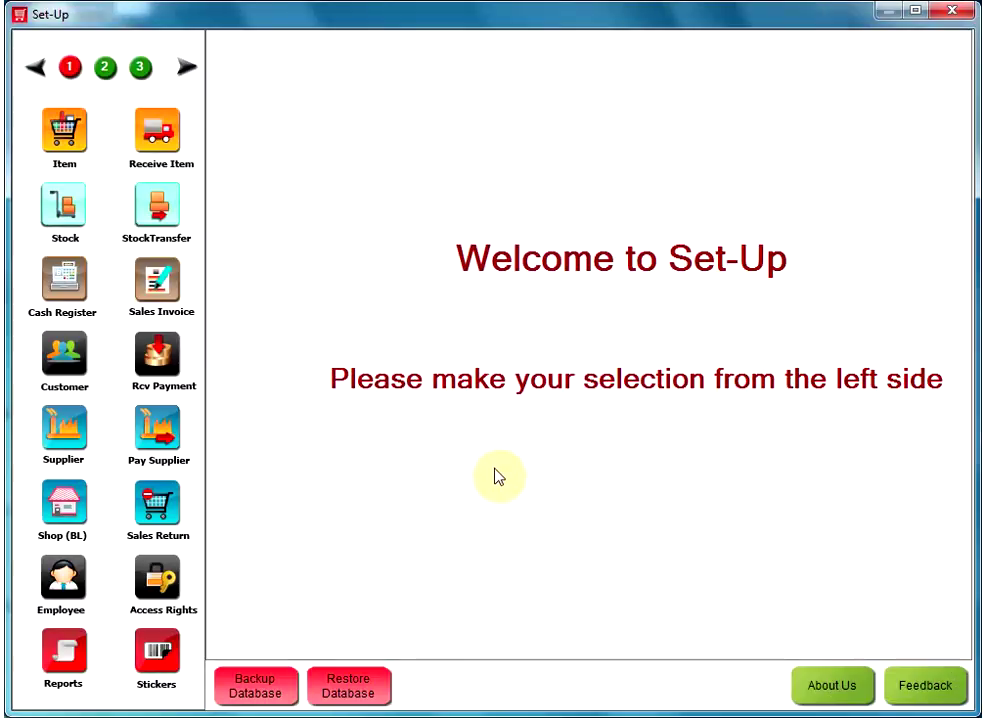
Step: Open Manage Items and view the Food item and Deodrant categories
click(62, 140)
click(290, 198)
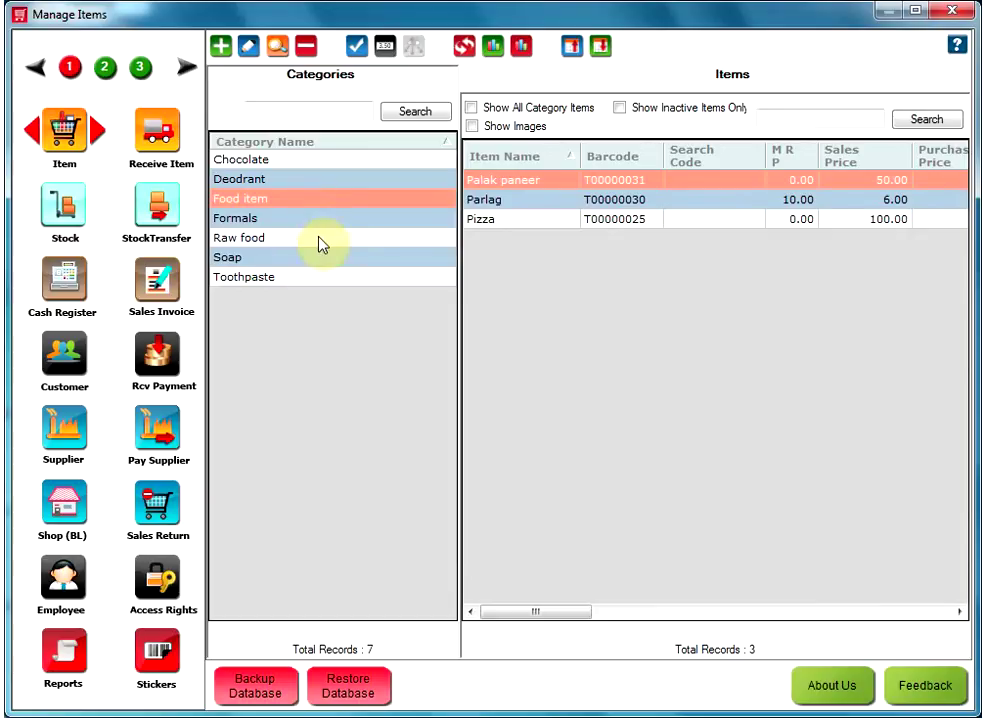
click(250, 179)
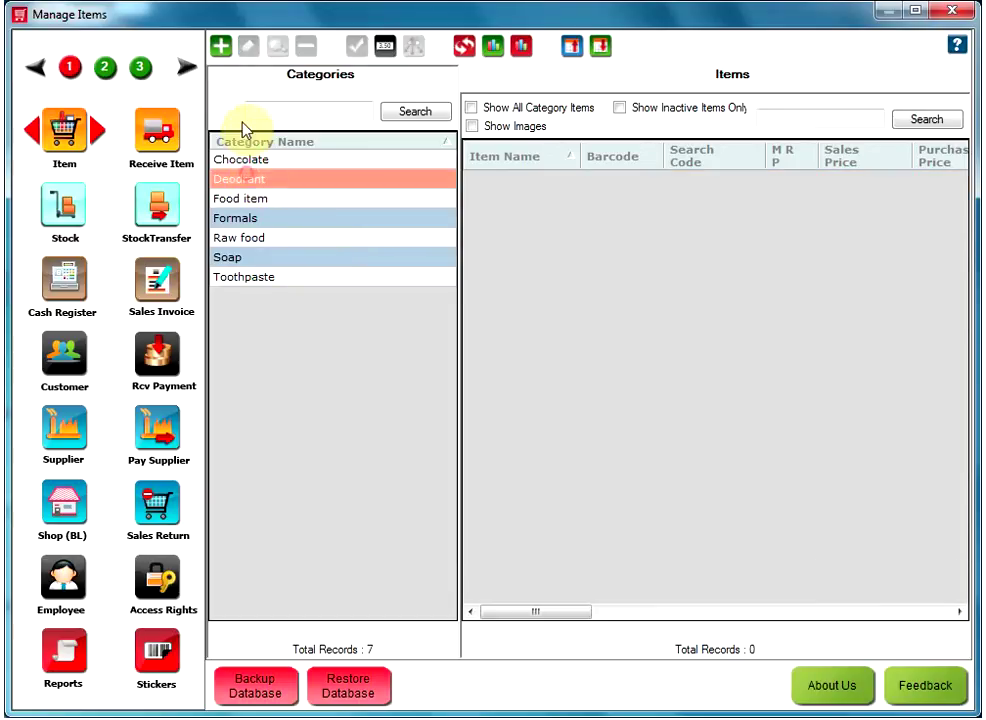
Step: Start a new Deodrant item, check its name fields, then close it unsaved
double_click(266, 185)
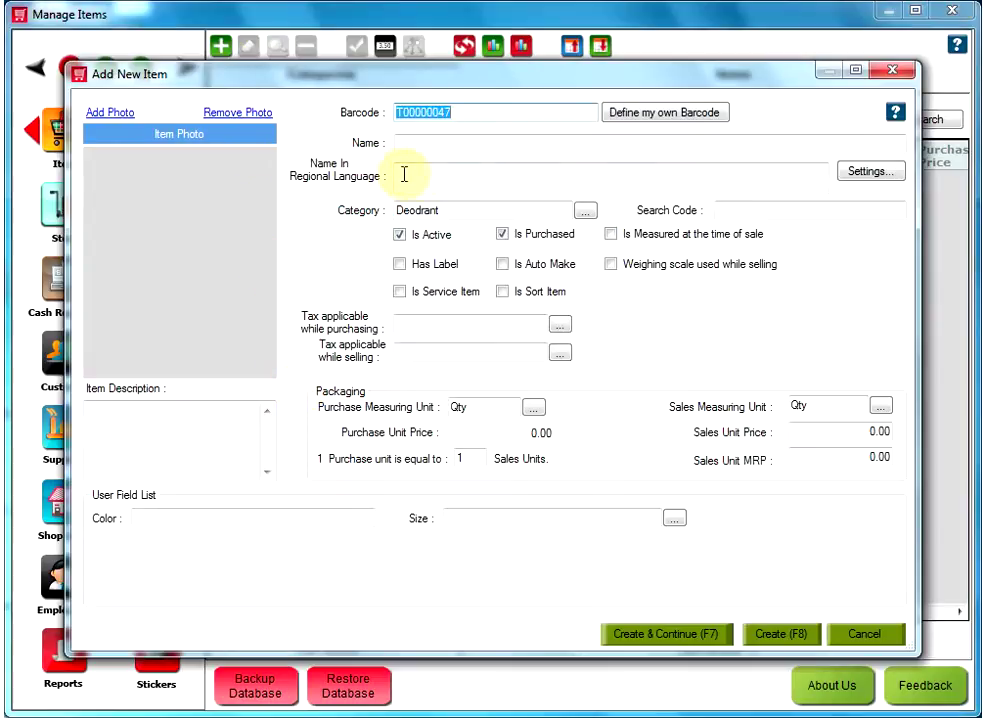
click(424, 147)
click(426, 178)
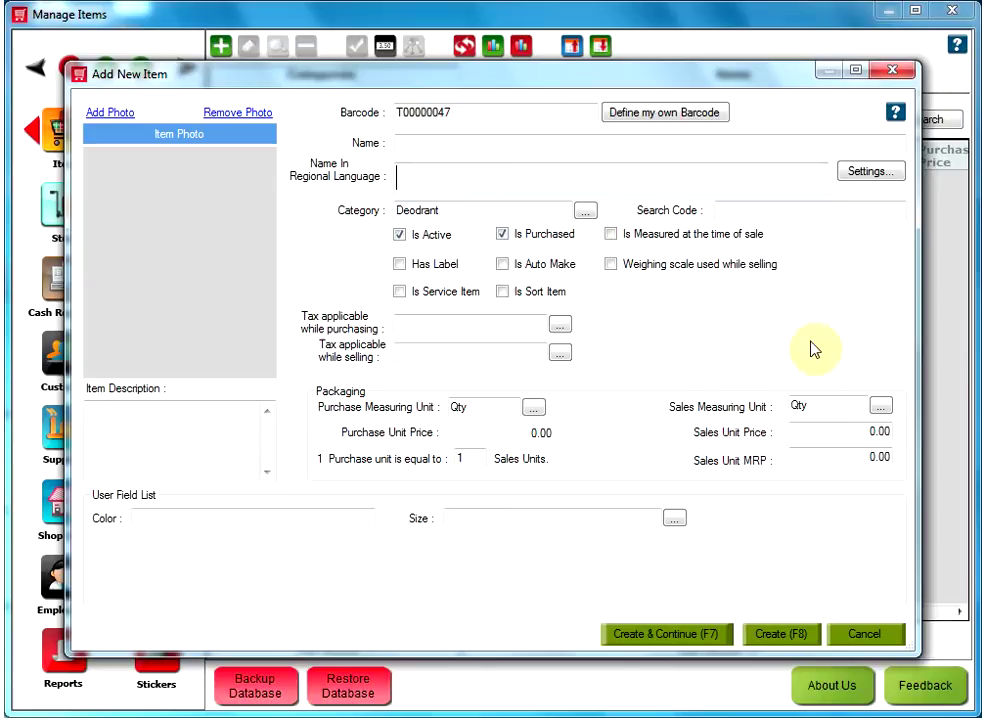
click(892, 72)
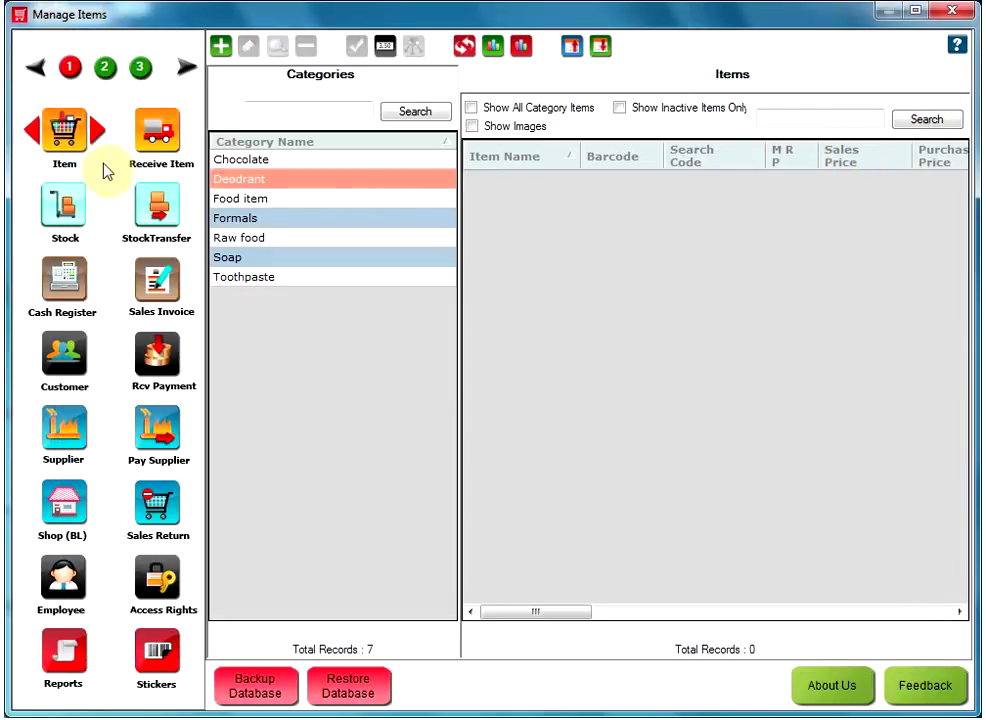
Step: Open Stock's Received Item Manager with 10 entries and close a new receiving entry unsaved
click(65, 213)
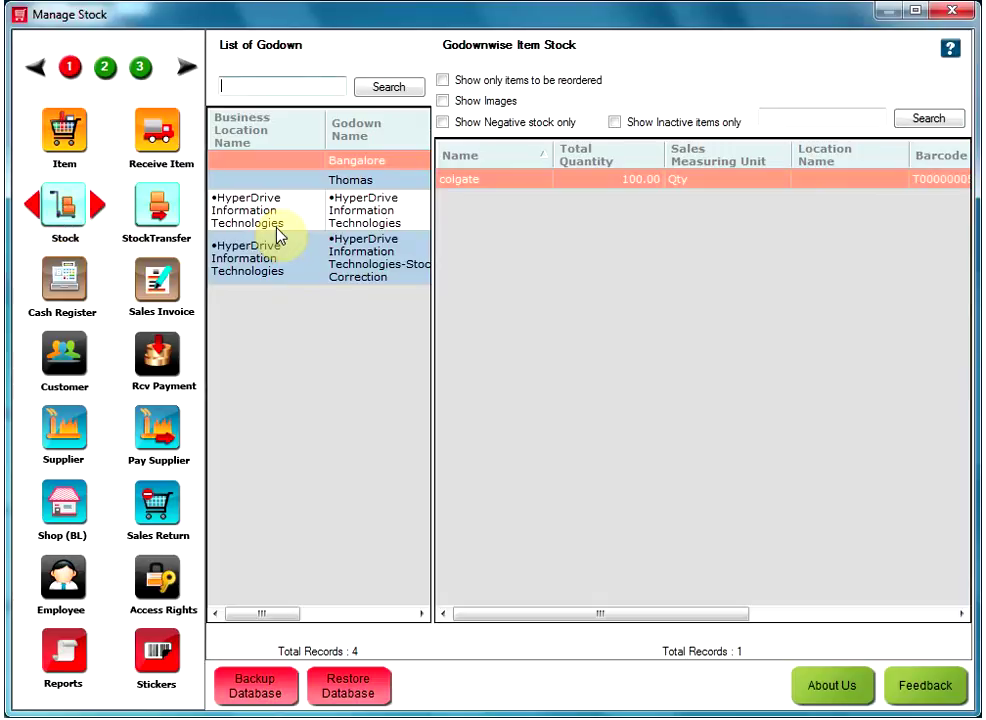
click(155, 140)
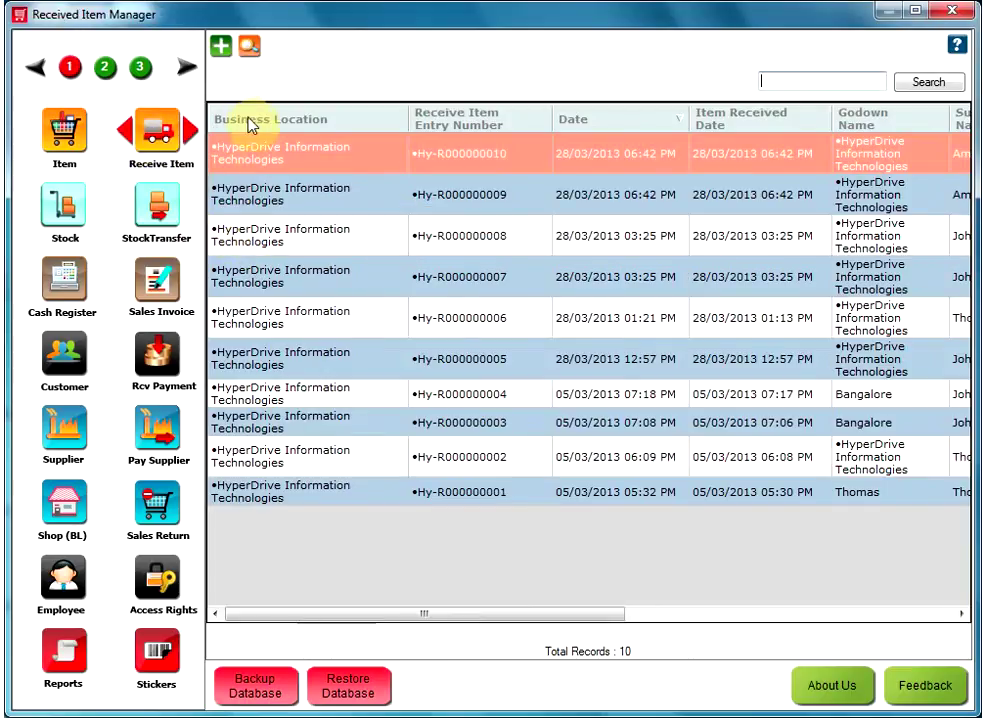
click(220, 46)
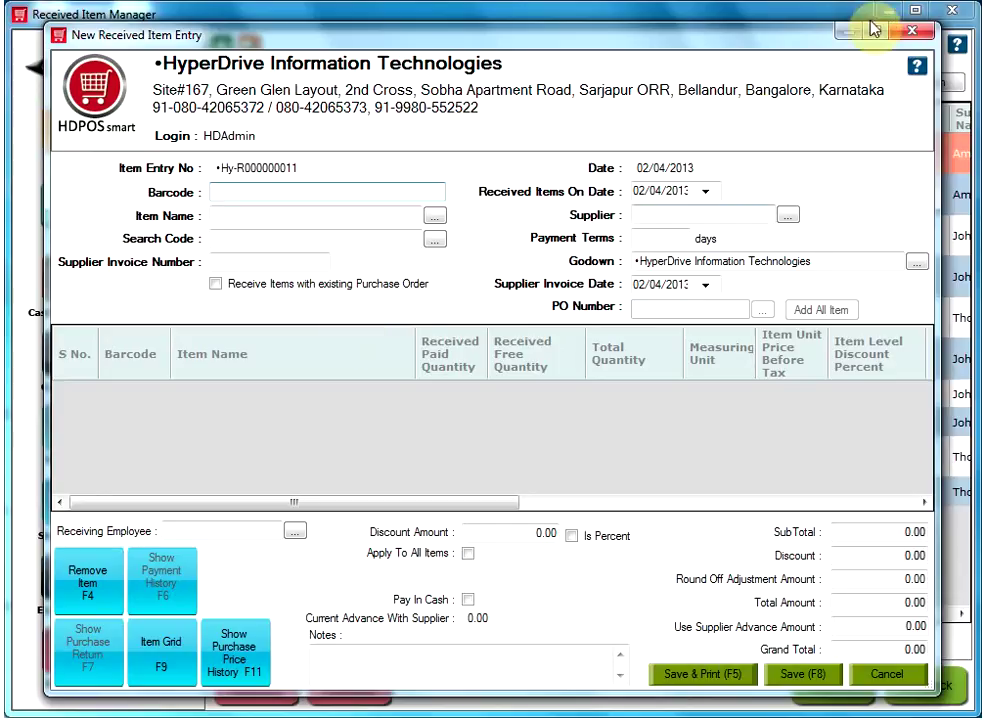
click(913, 32)
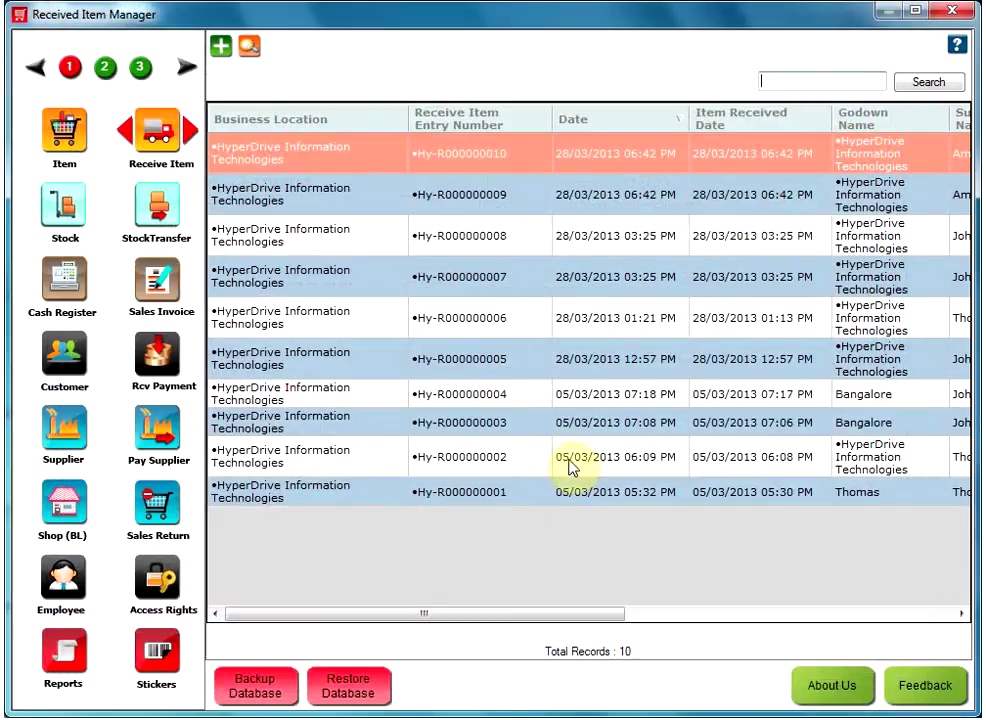
Step: Back on the billing screen, add Lux to the invoice by typing 'L' in Item Name
click(962, 14)
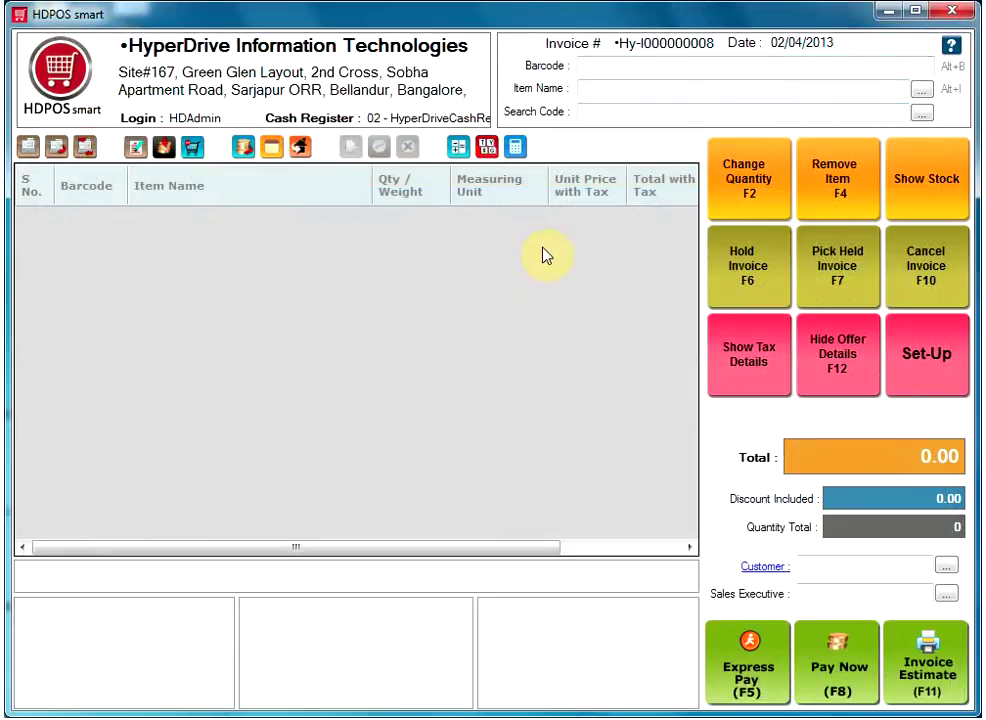
click(594, 66)
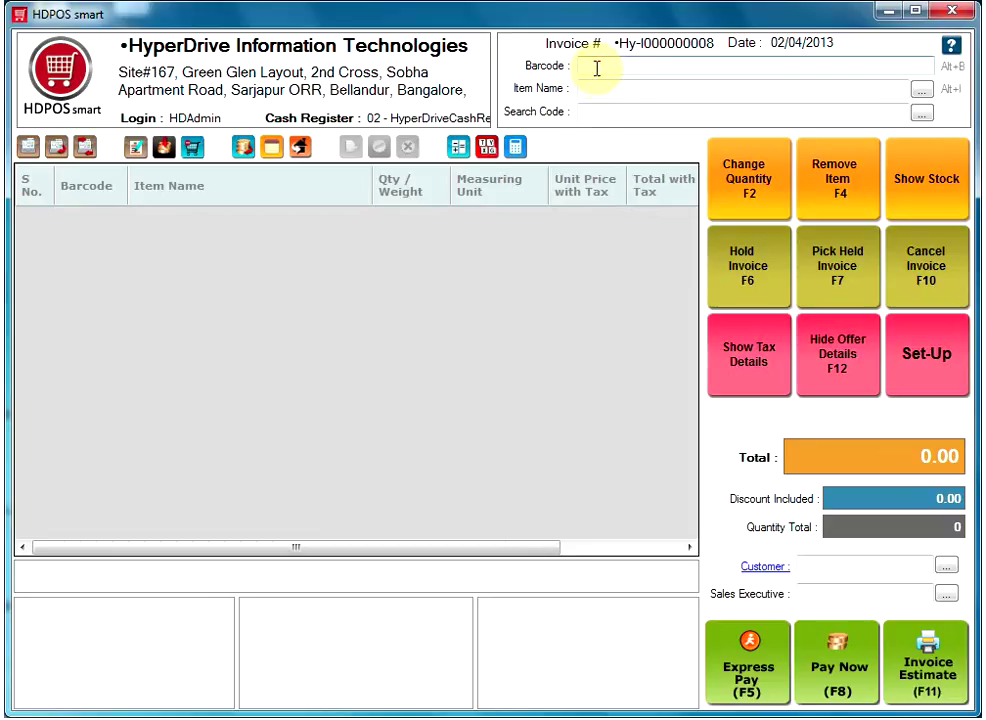
click(595, 91)
click(592, 112)
click(591, 90)
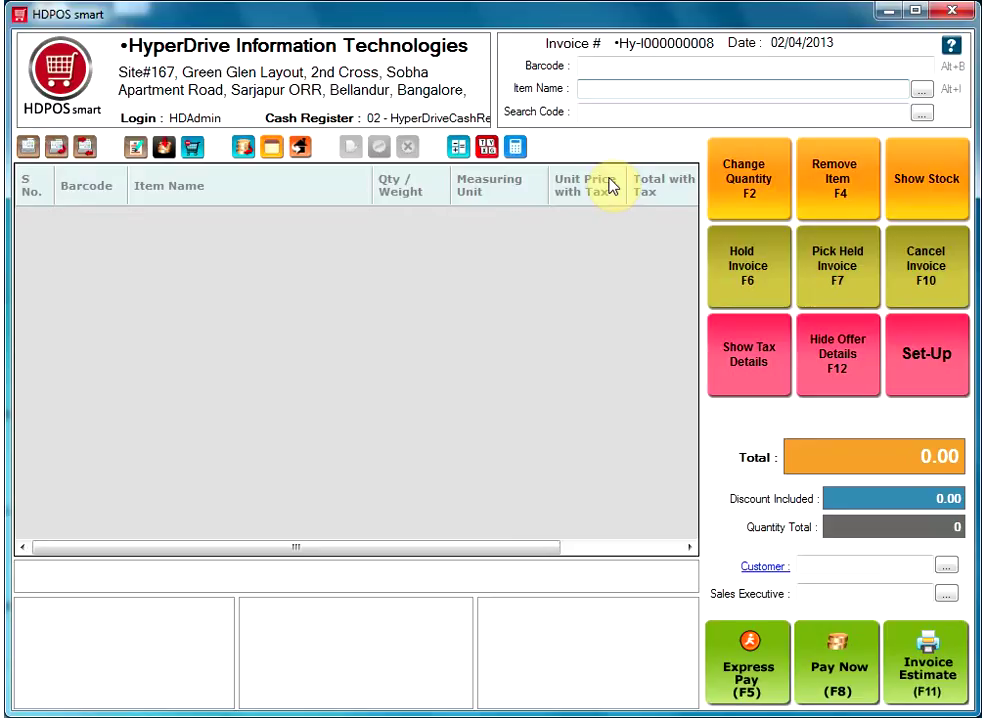
text(Lux)
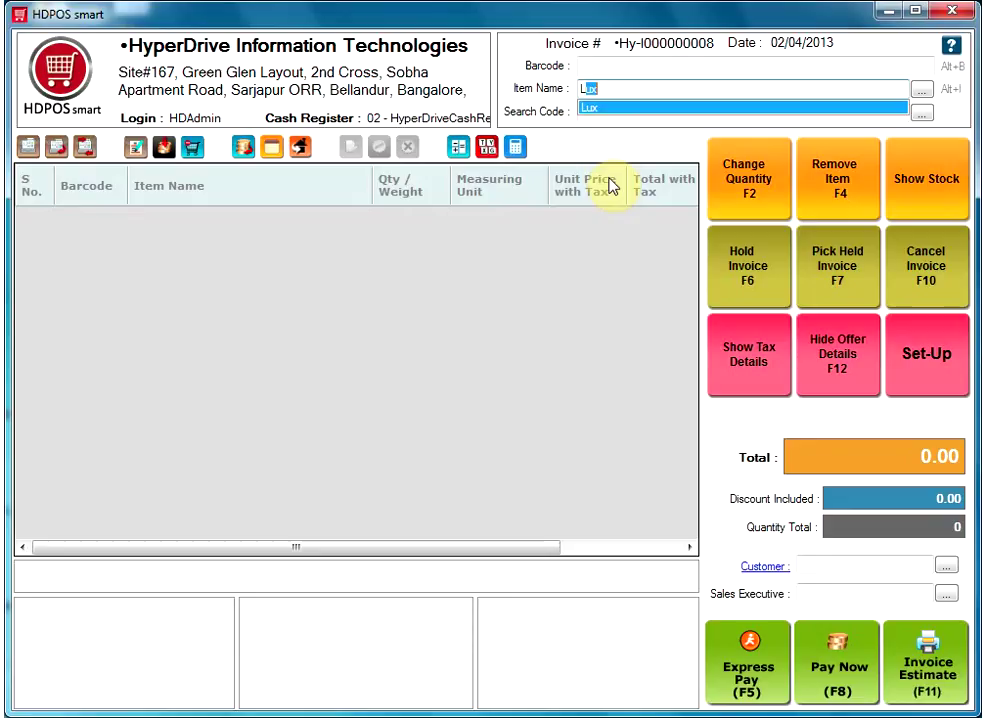
click(621, 113)
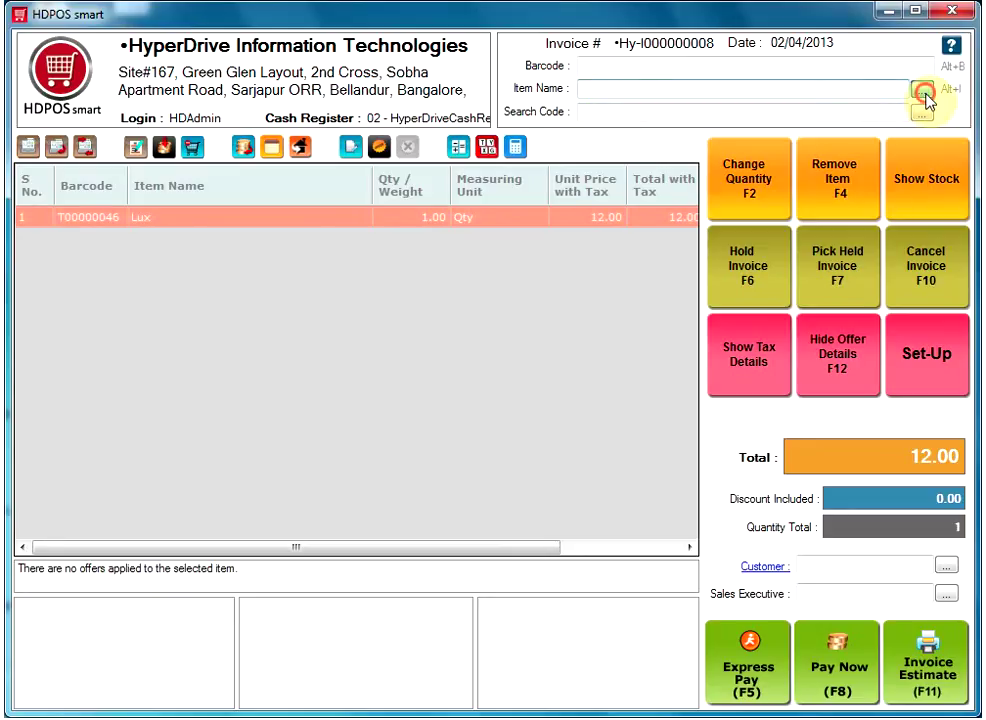
Step: Add colgate from the item lookup and set its quantity to 10, totalling 112.00
click(922, 91)
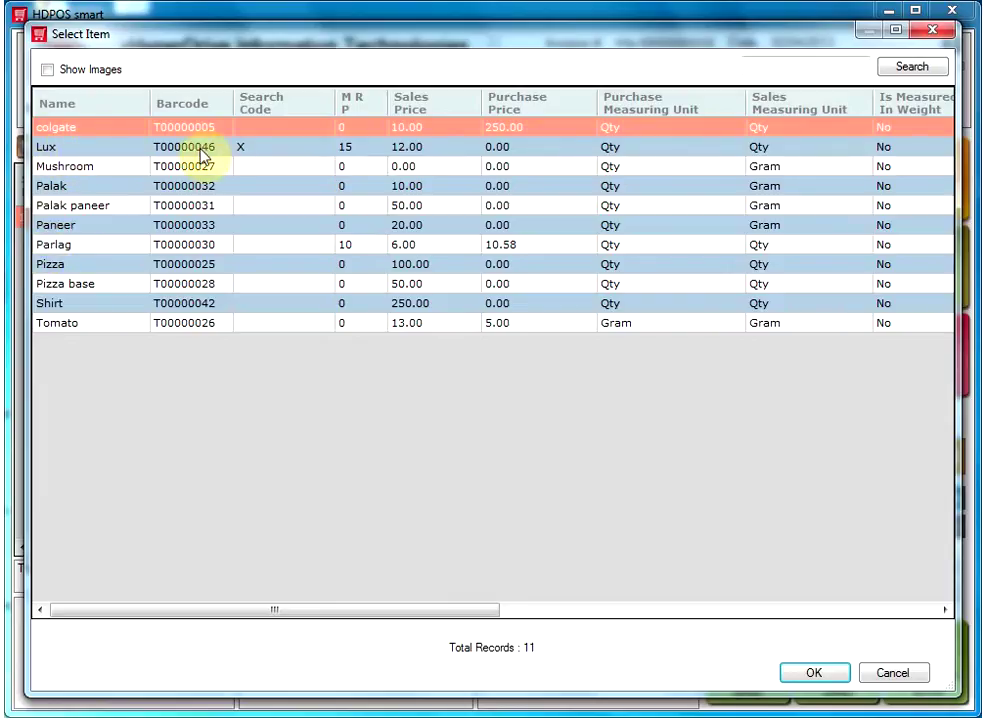
click(813, 673)
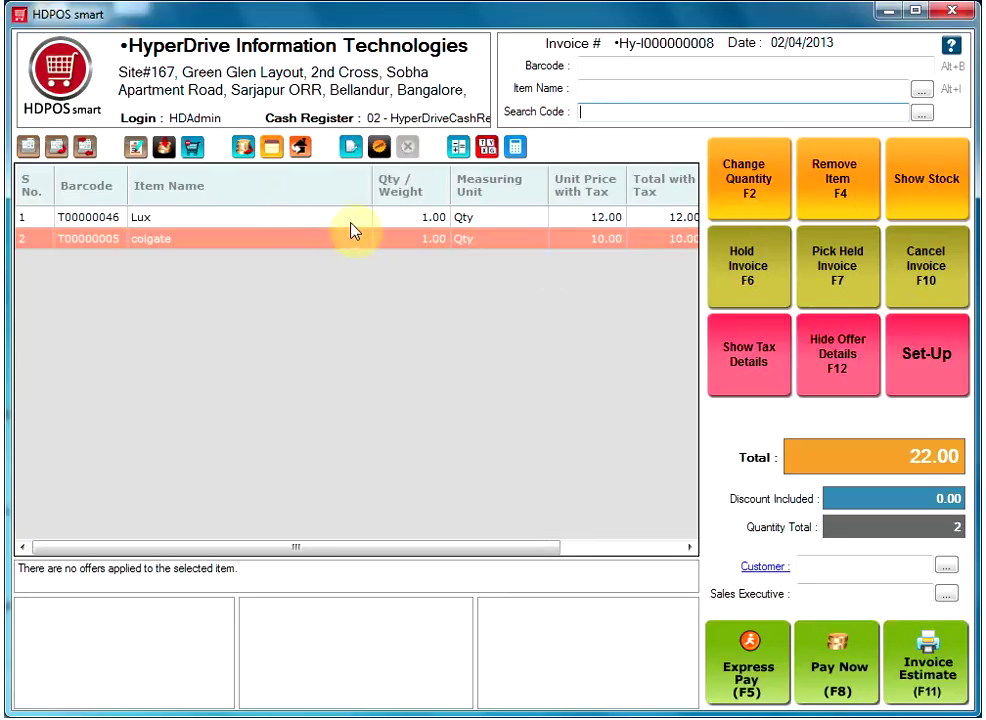
click(155, 222)
click(158, 240)
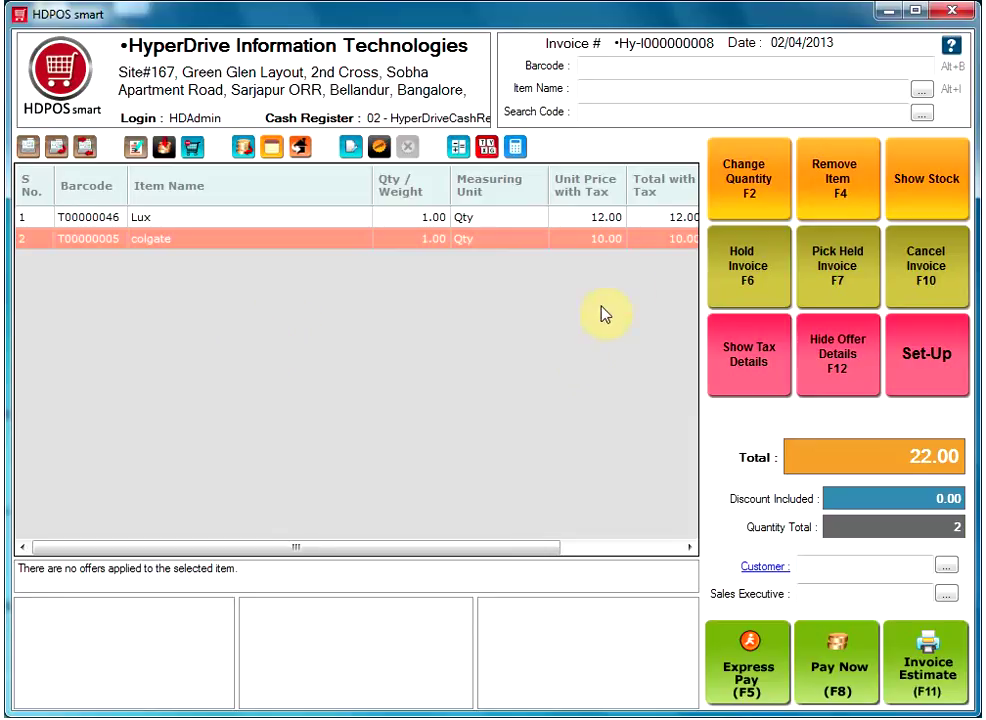
click(760, 195)
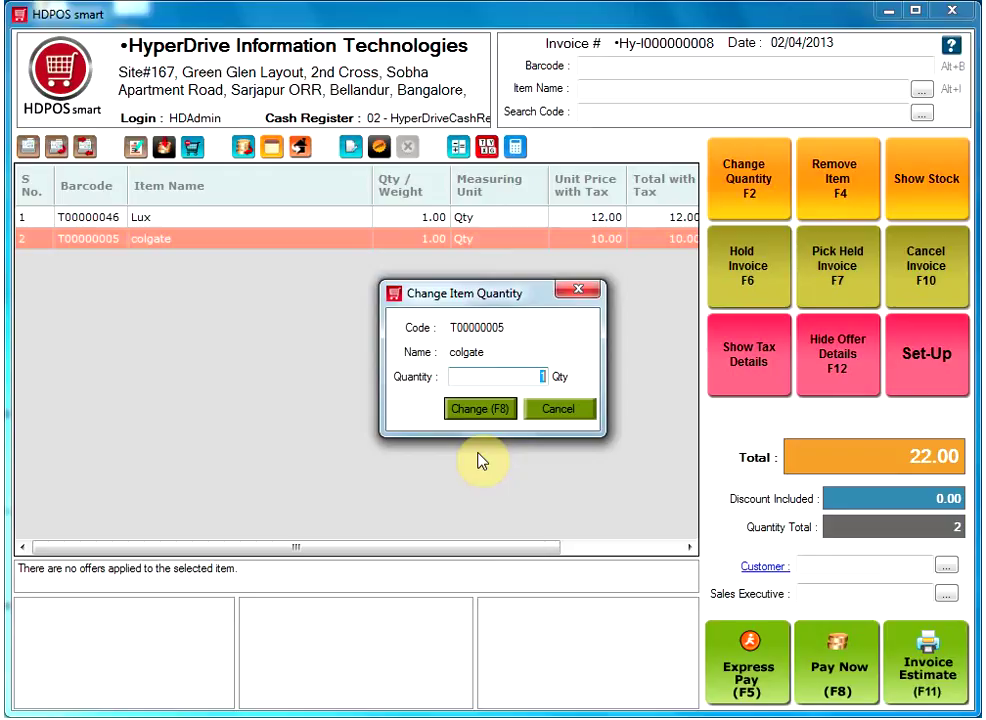
text(10)
key(Return)
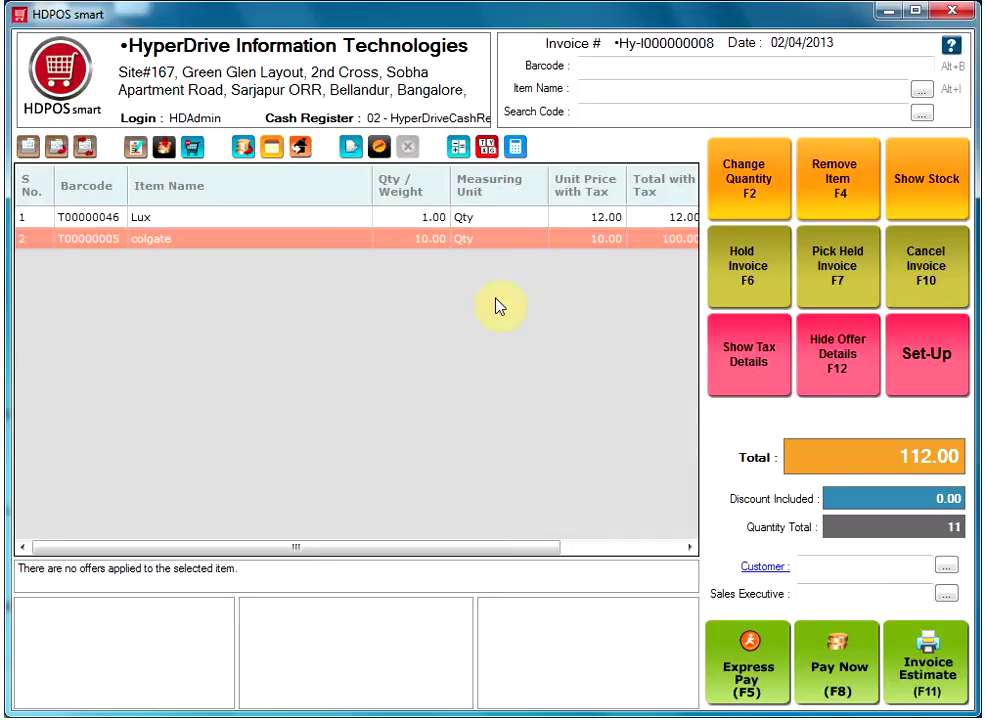
click(290, 217)
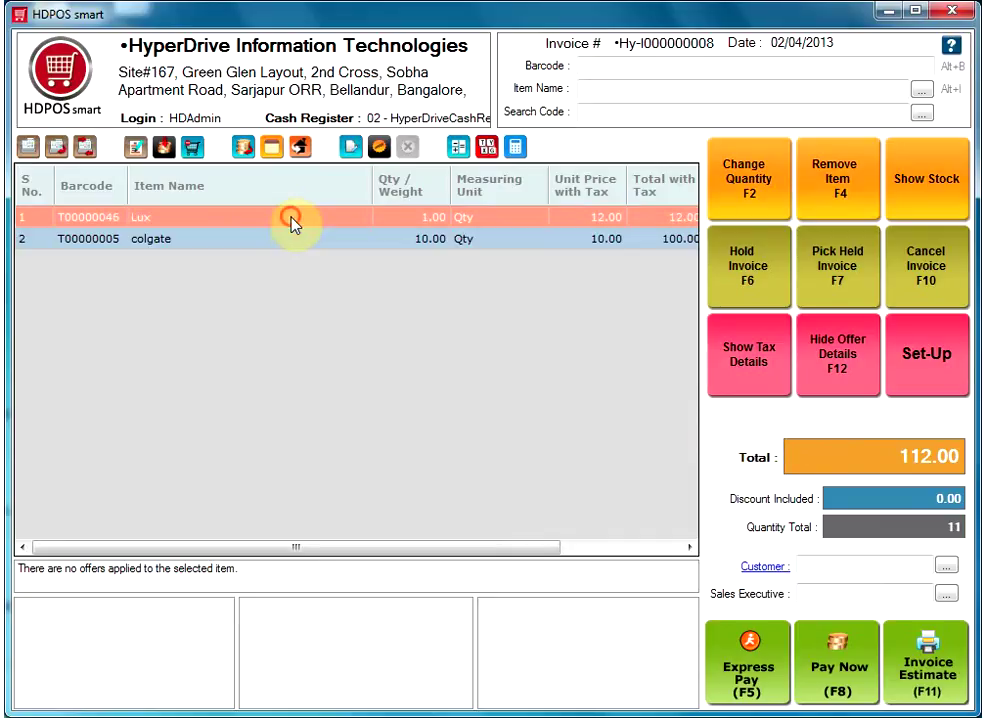
click(289, 239)
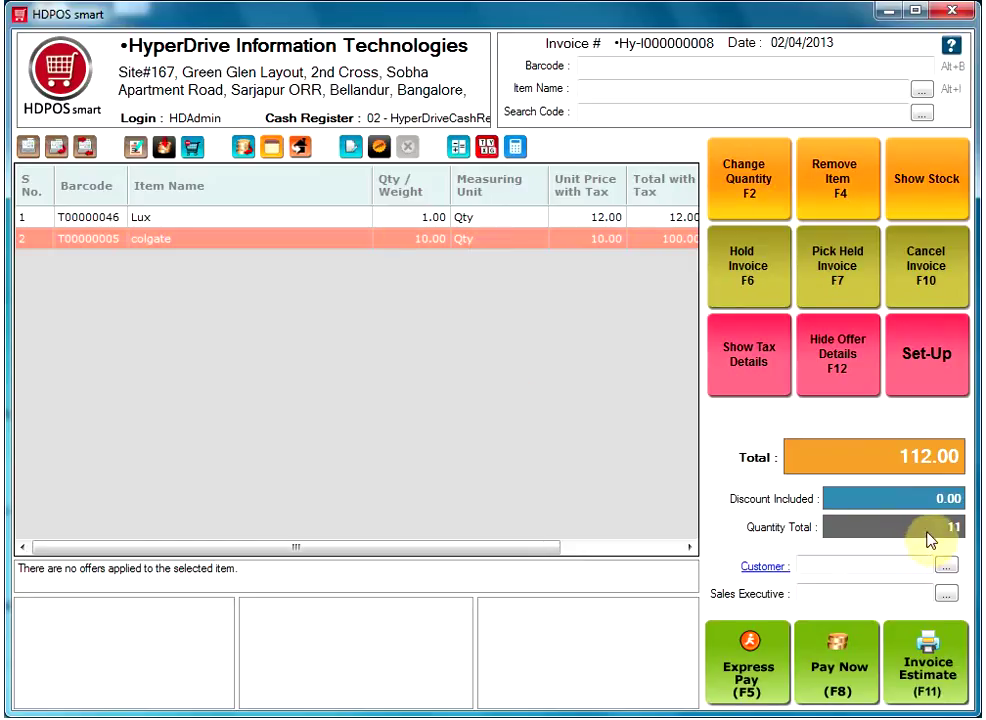
click(836, 569)
text(G)
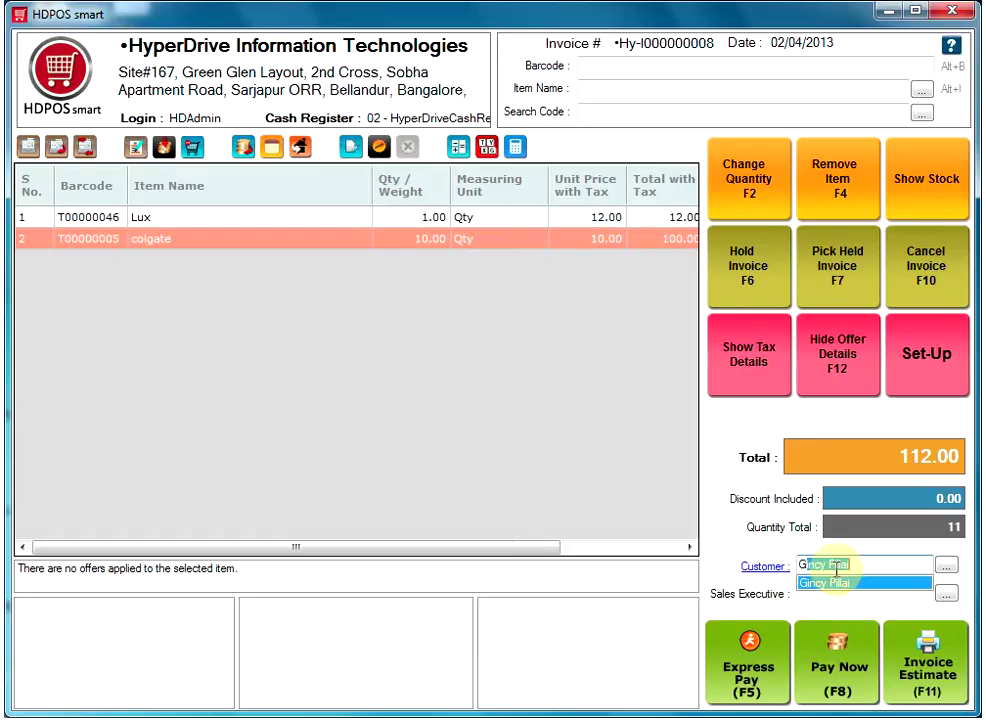
key(BackSpace)
key(BackSpace)
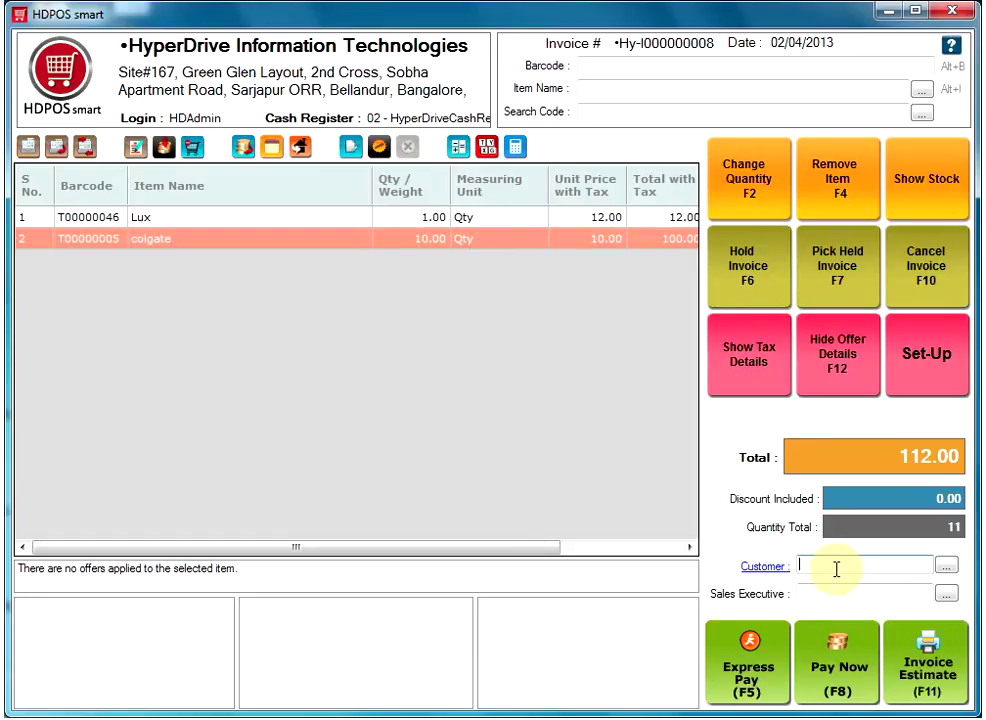
click(924, 572)
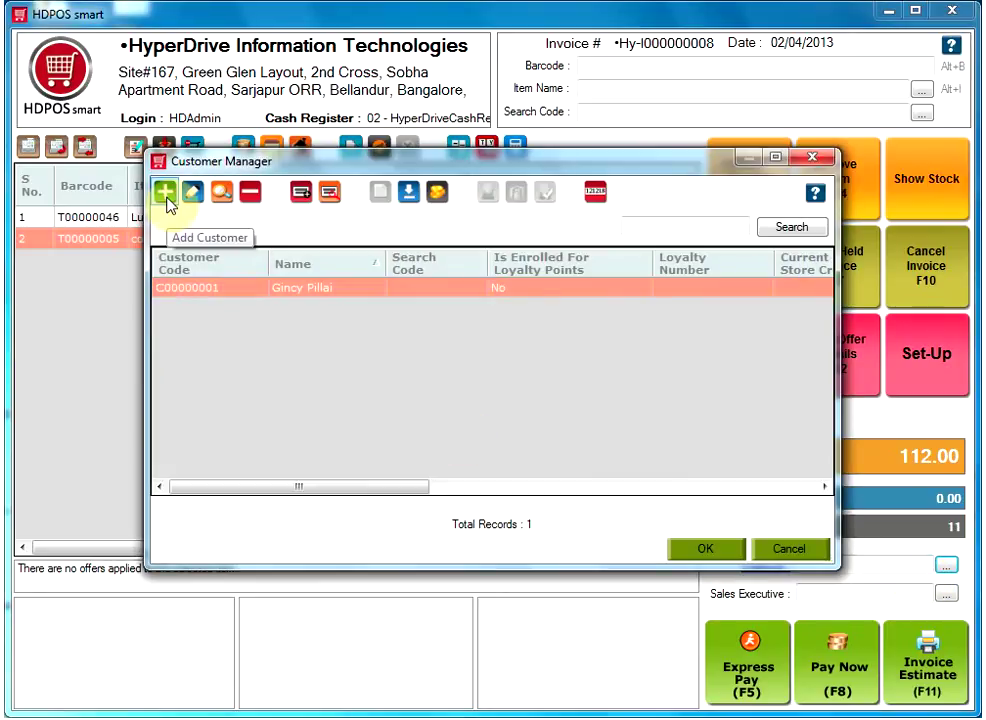
click(808, 160)
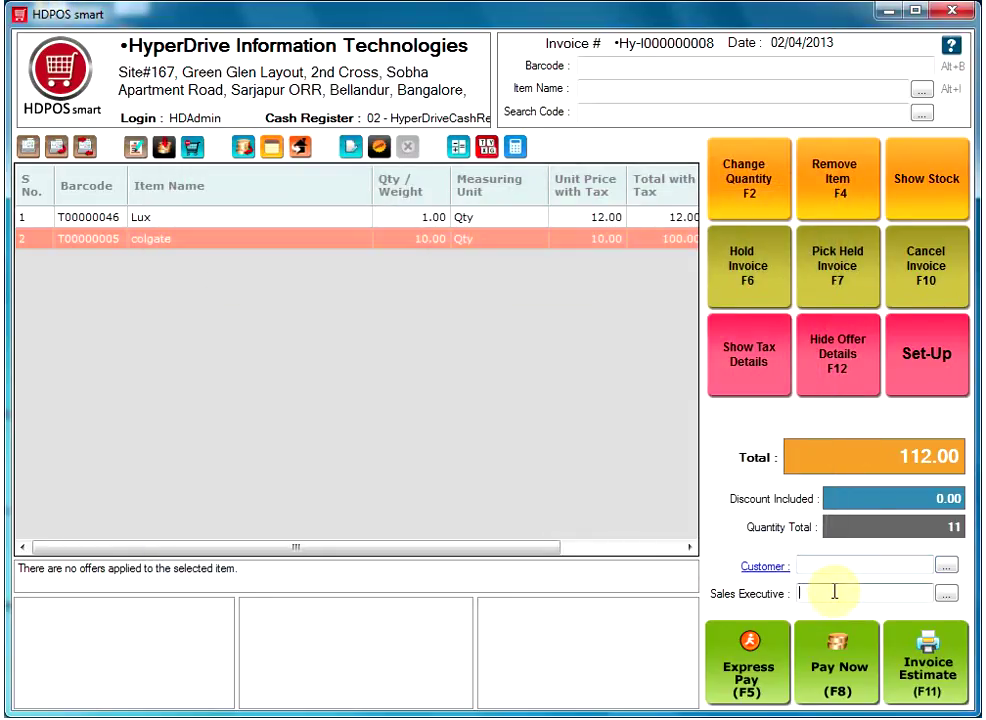
click(834, 592)
click(948, 595)
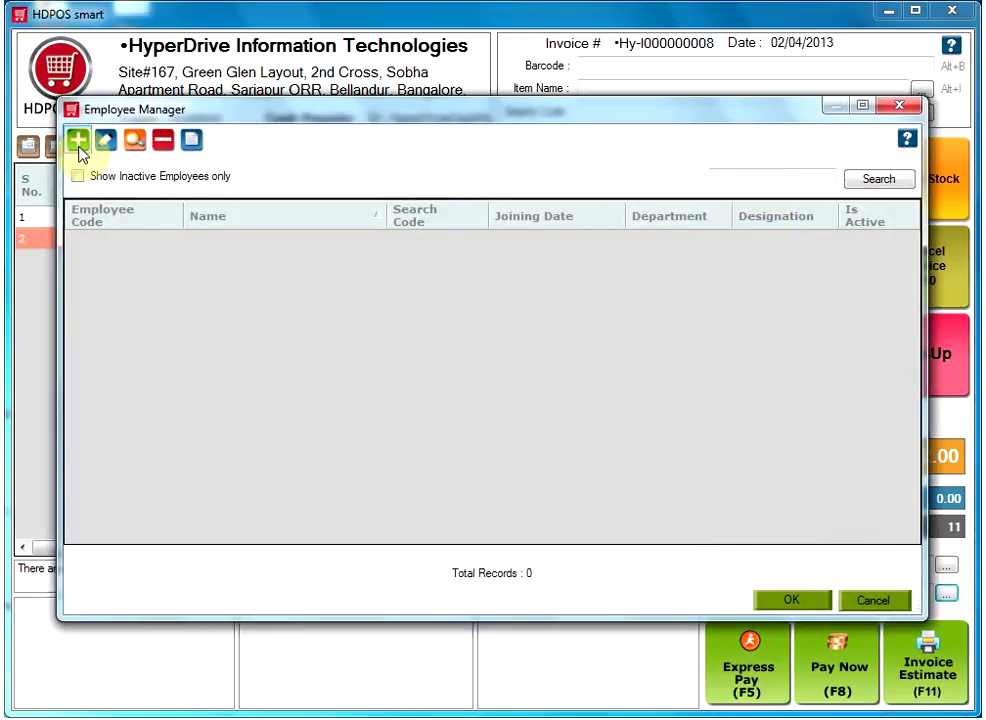
click(899, 104)
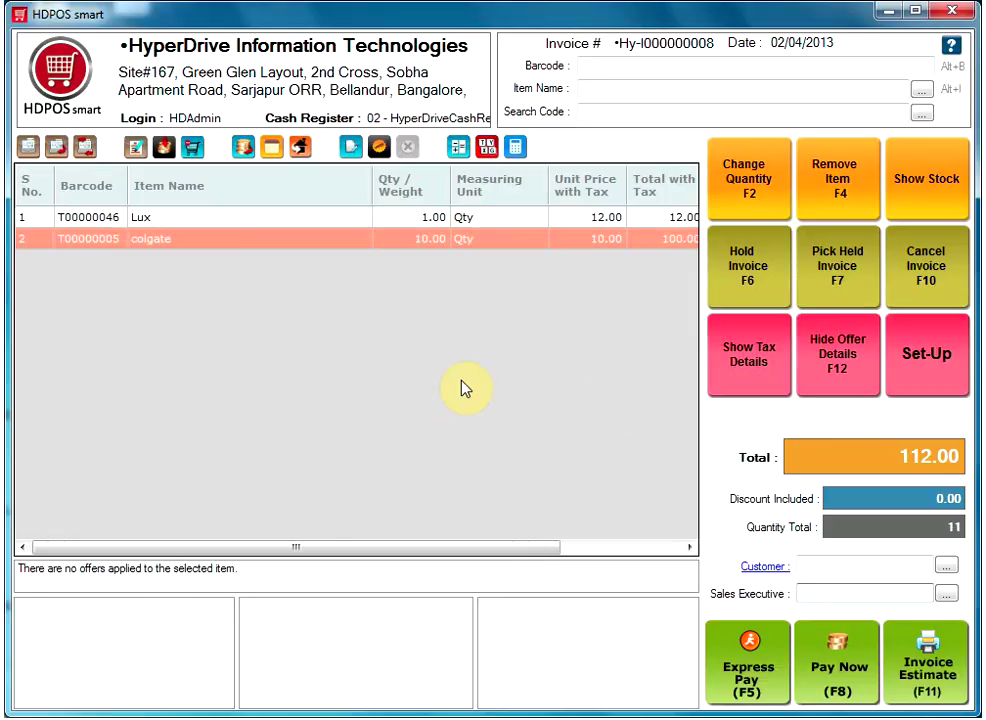
Step: Open the Pay Now window for the unpaid 112.00 invoice
click(849, 676)
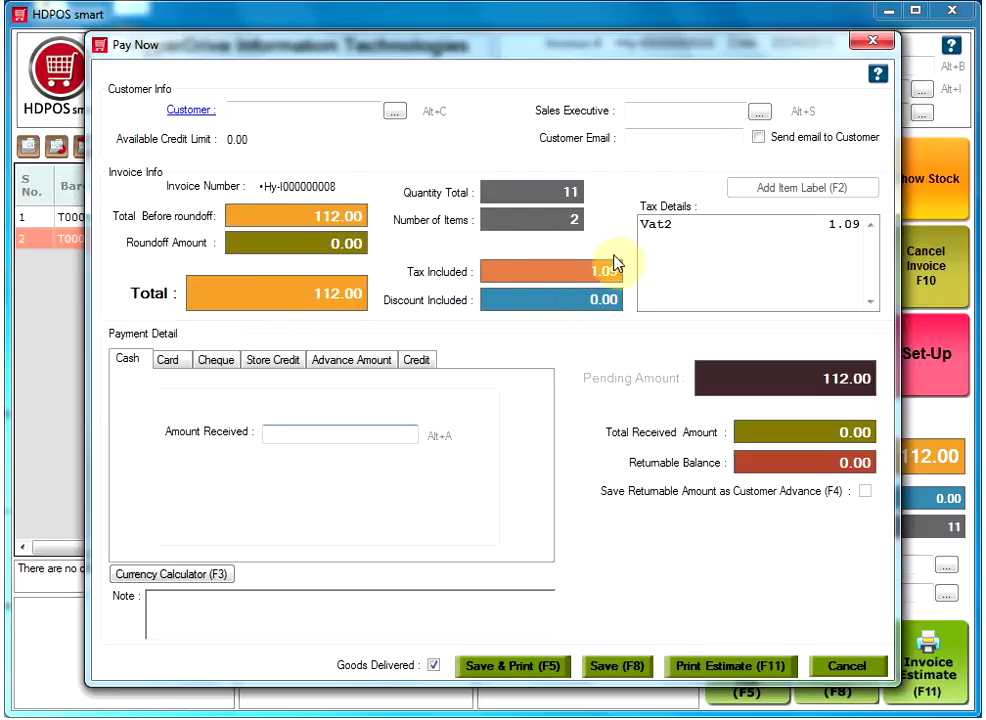
click(663, 230)
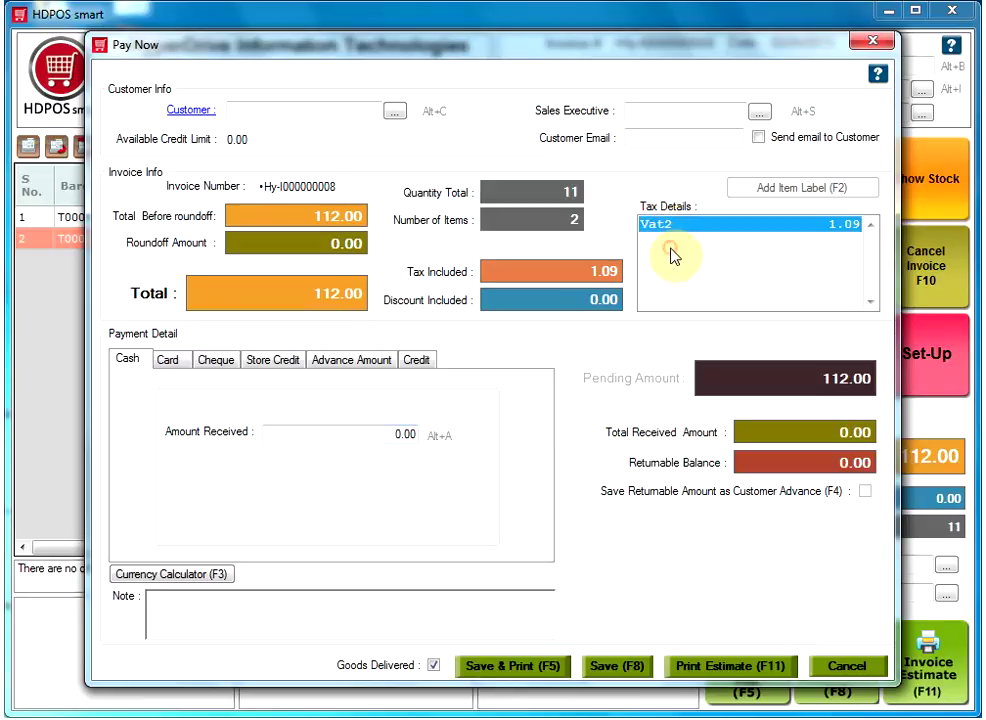
click(845, 190)
Step: Cycle through the Card, Cheque, Store Credit, Advance Amount and Credit tabs, back to Cash
click(166, 362)
click(225, 362)
click(276, 362)
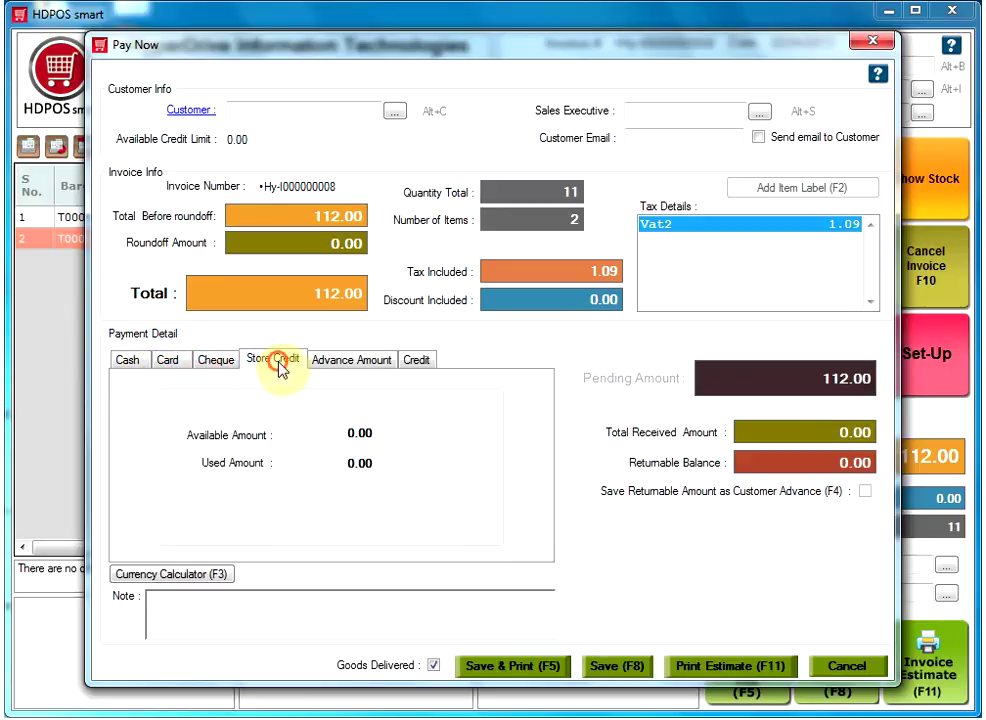
click(333, 362)
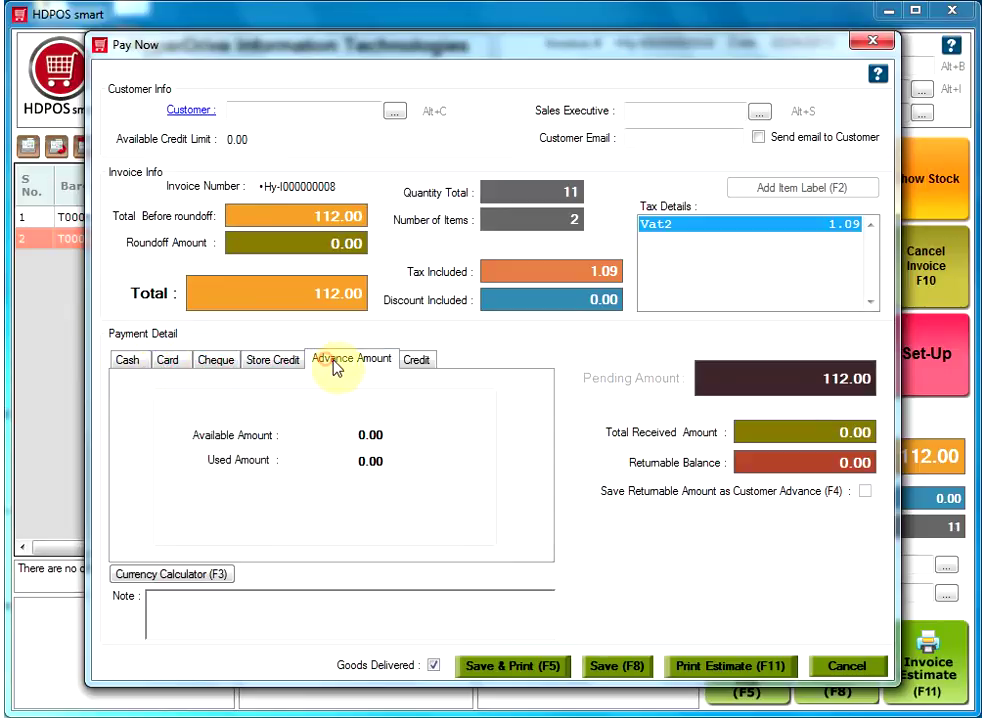
click(414, 361)
click(124, 360)
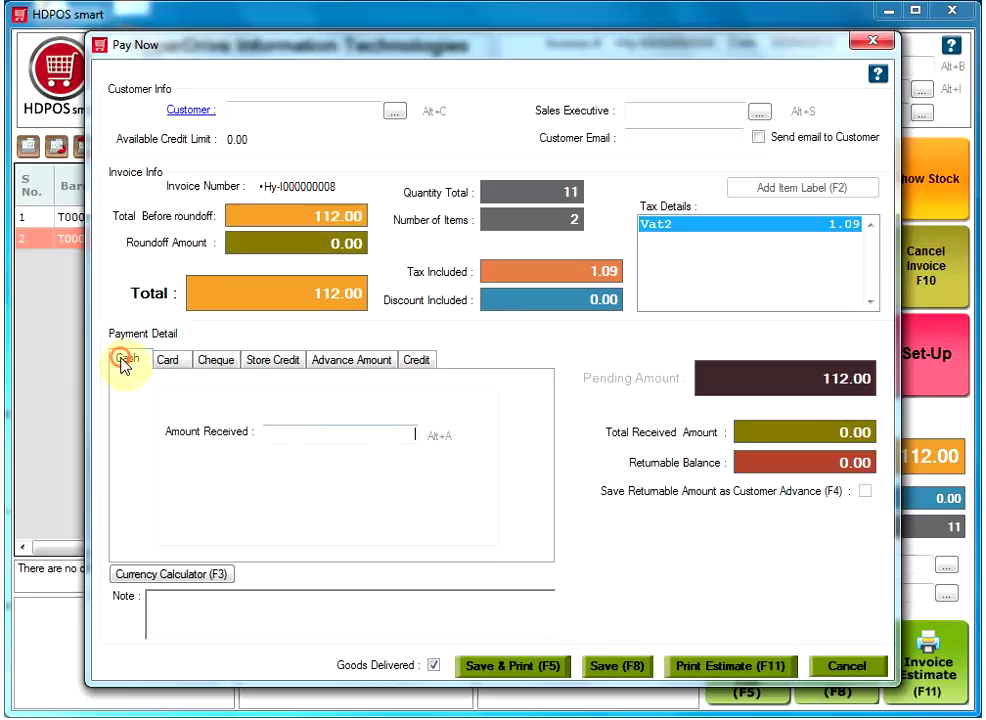
click(340, 436)
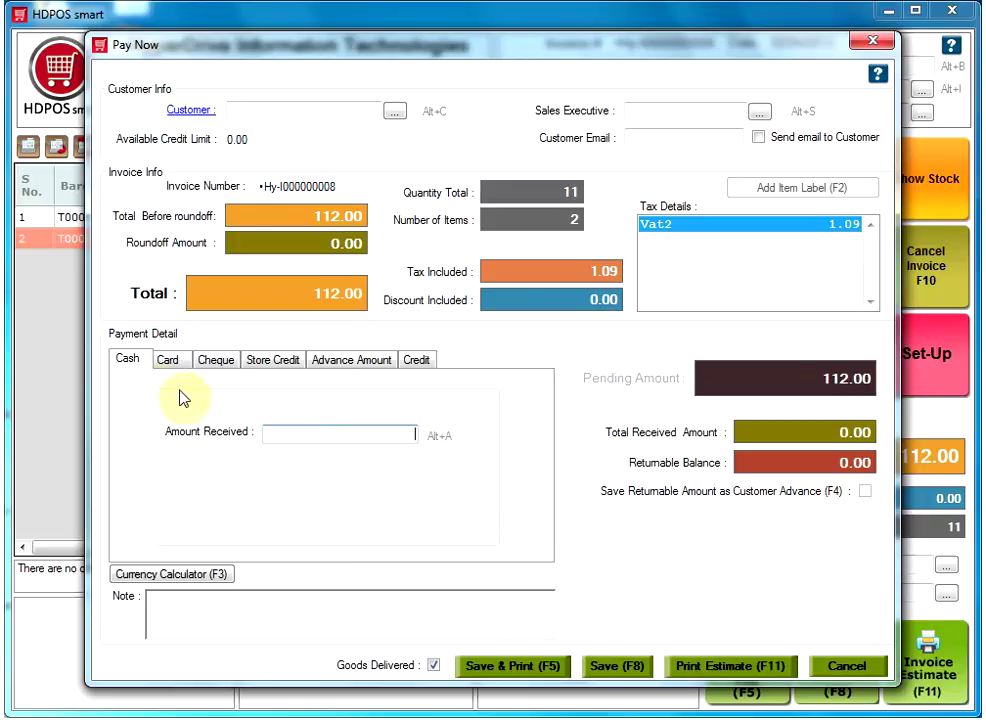
Step: Inspect the Card tab's amount, holder name, bank name and approval number fields
click(166, 362)
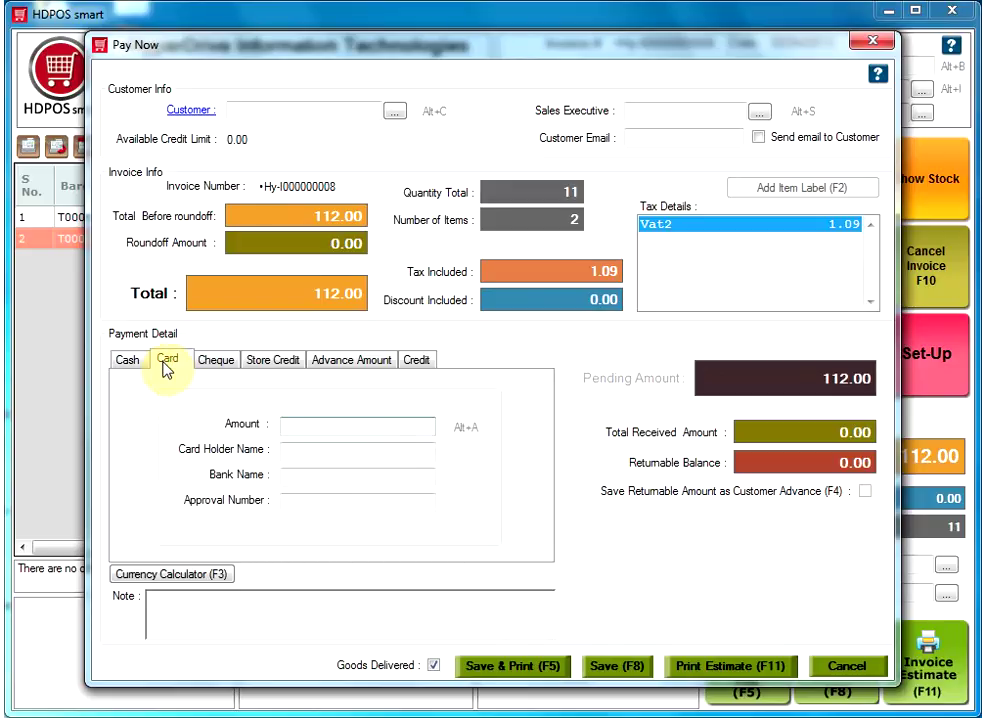
click(312, 426)
click(306, 449)
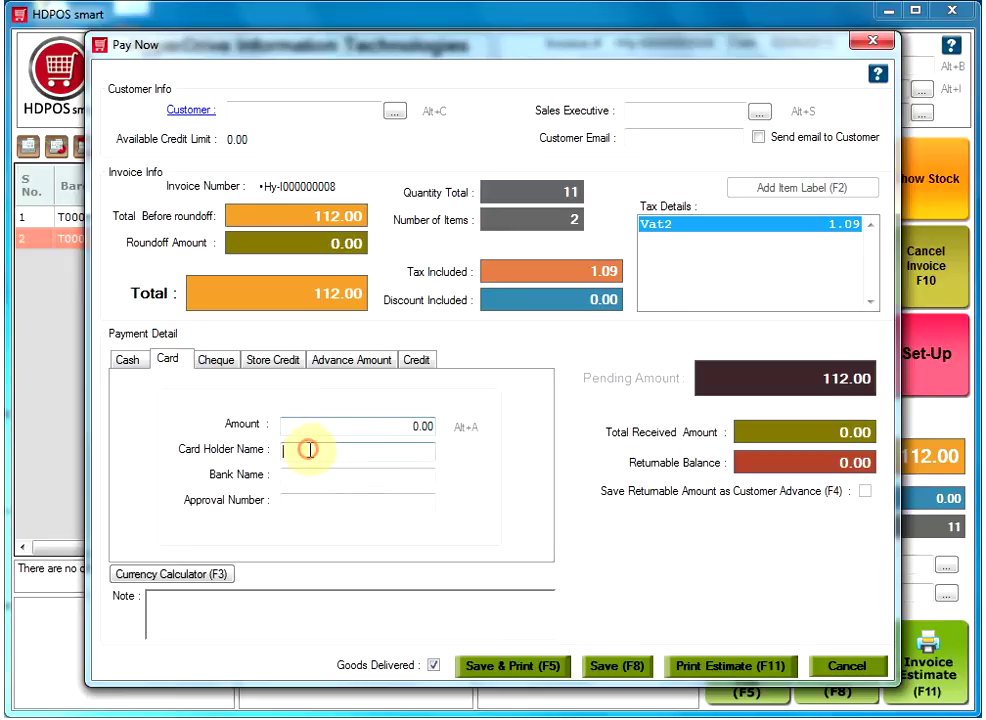
click(320, 481)
click(315, 501)
Step: Inspect the Cheque tab's amount, cheque number, bank name and date fields
click(216, 362)
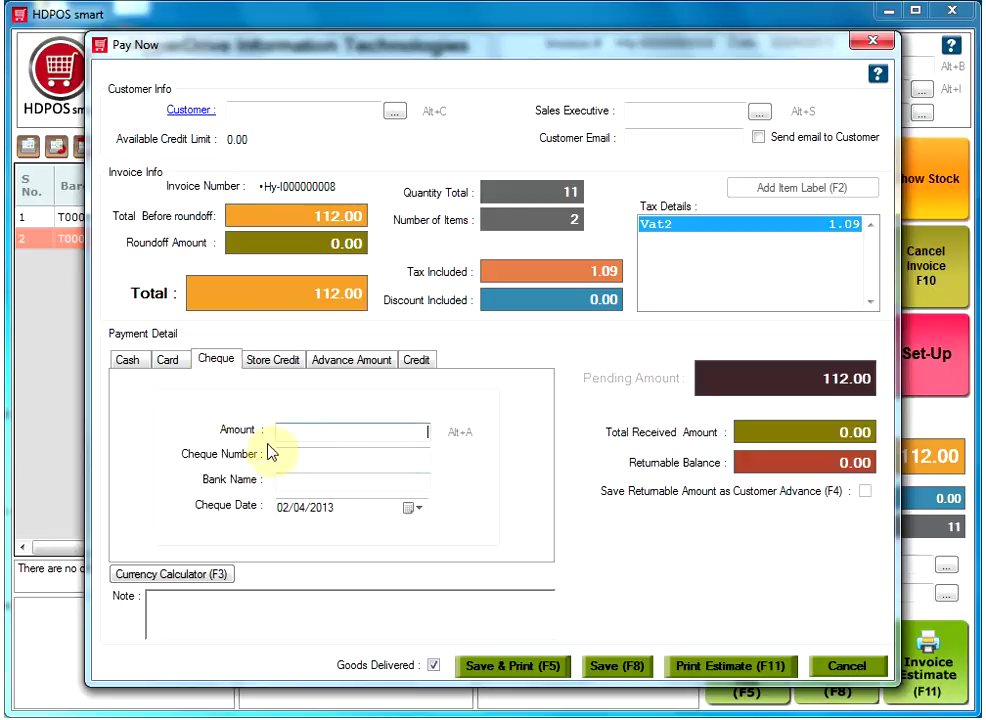
click(307, 433)
click(302, 454)
click(297, 477)
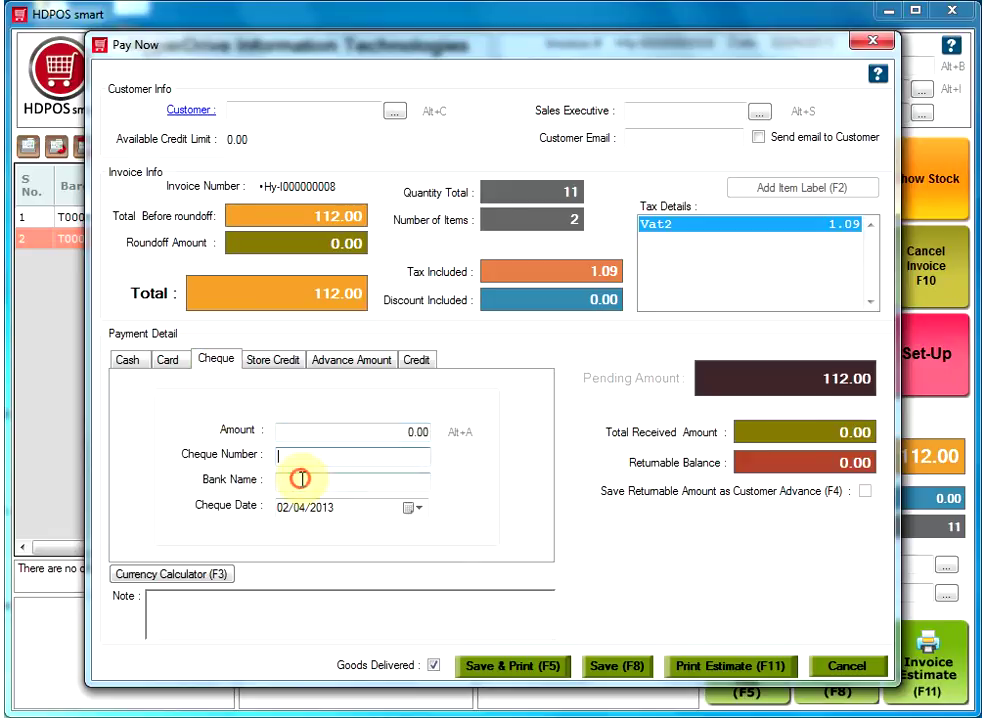
click(335, 508)
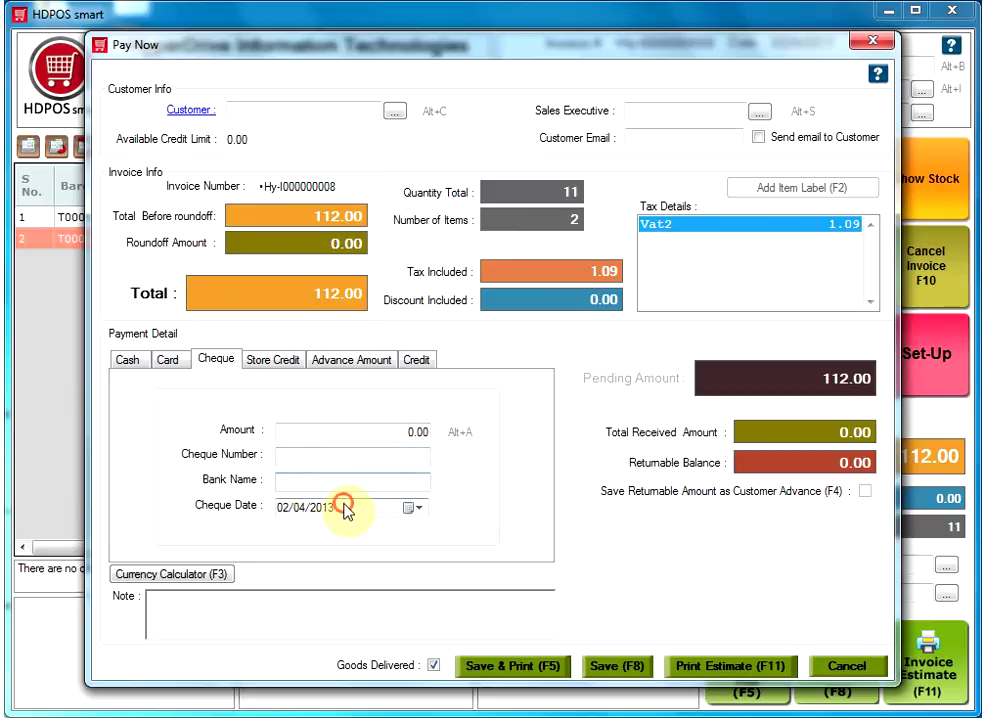
Step: Check the Store Credit, Advance Amount and Credit tabs, ending on Store Credit
click(274, 362)
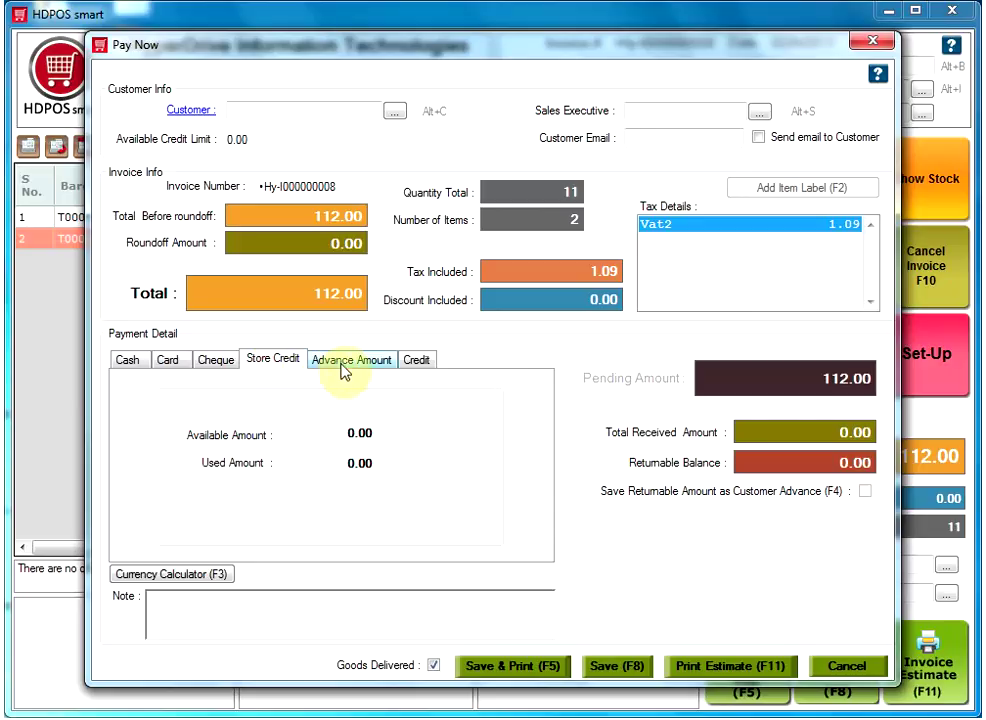
click(341, 362)
click(416, 360)
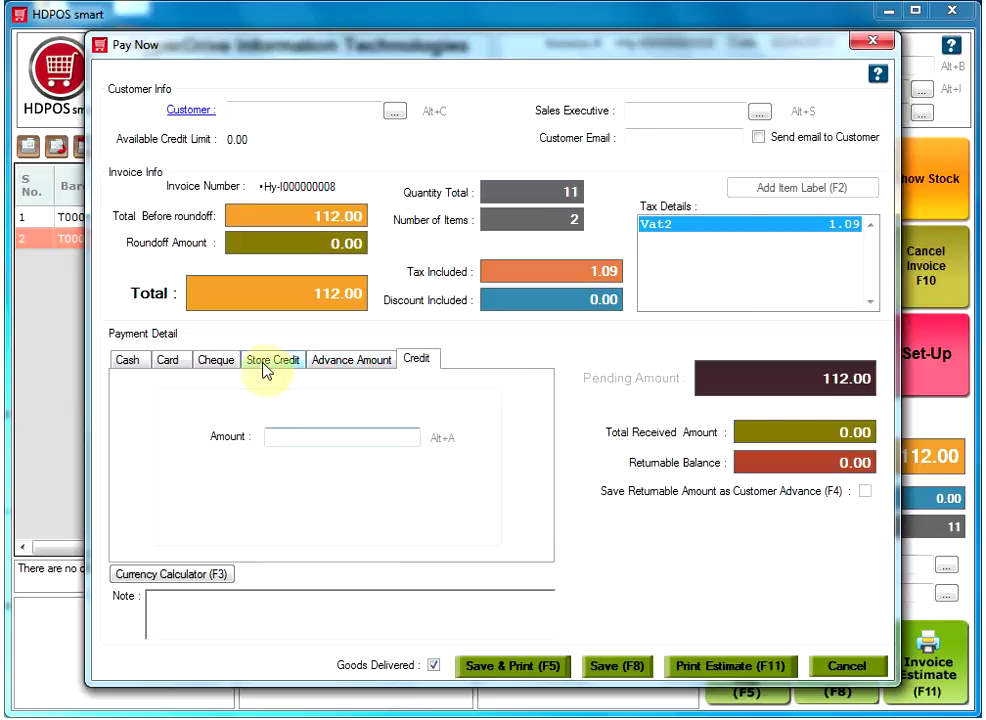
click(260, 366)
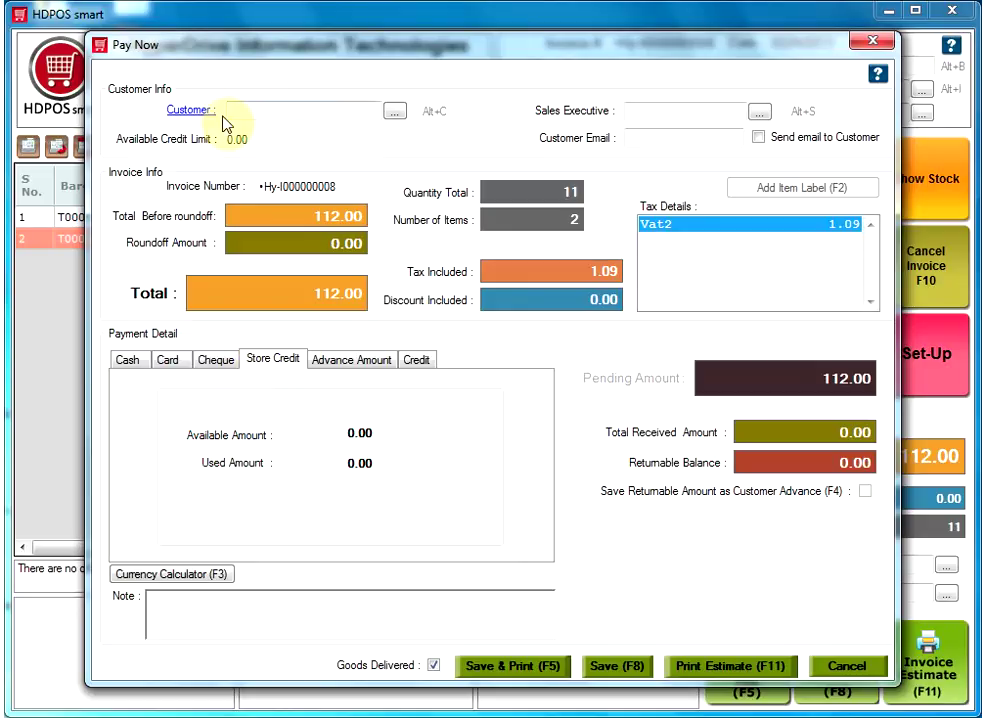
Step: Pick the existing customer by first letter, applying 50.00 store credit and leaving 62.00 pending
click(274, 108)
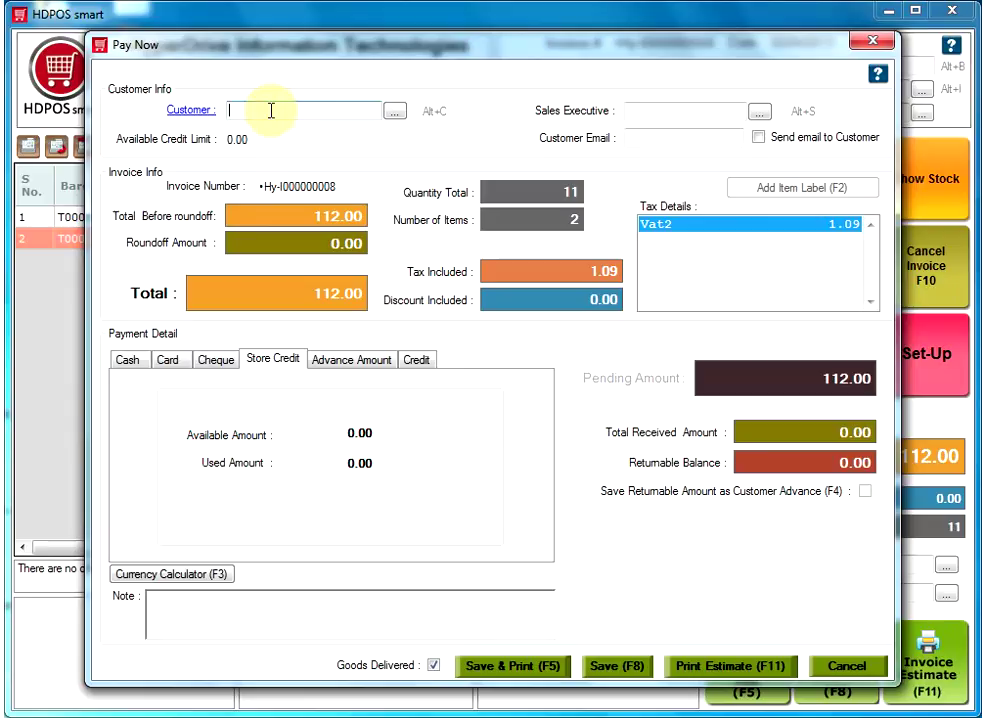
text(Gincy Pillai)
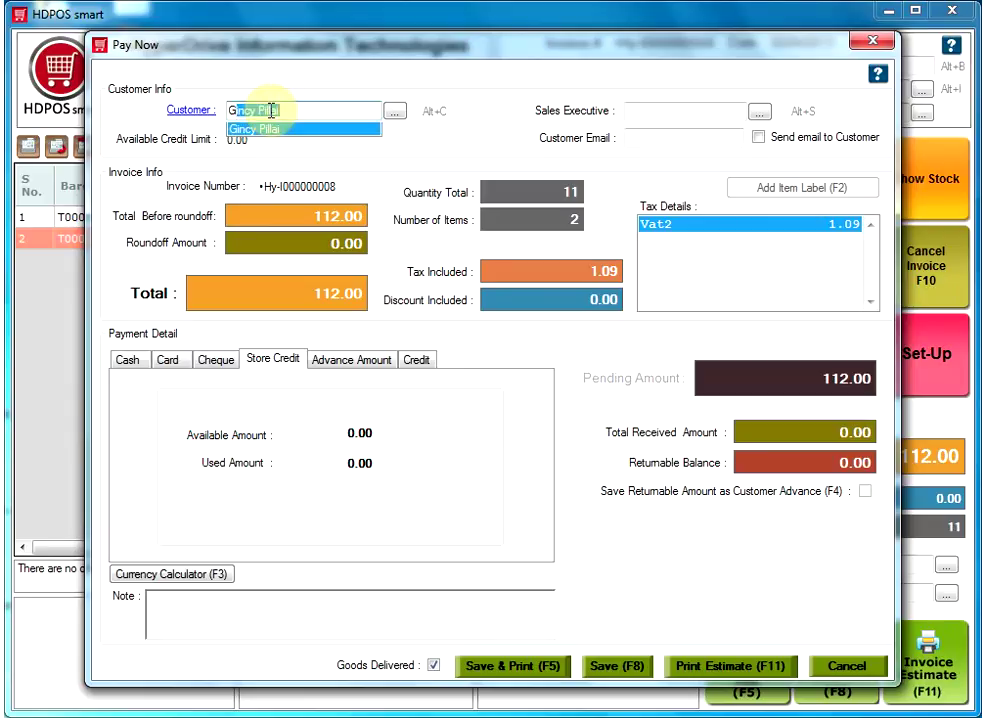
key(Return)
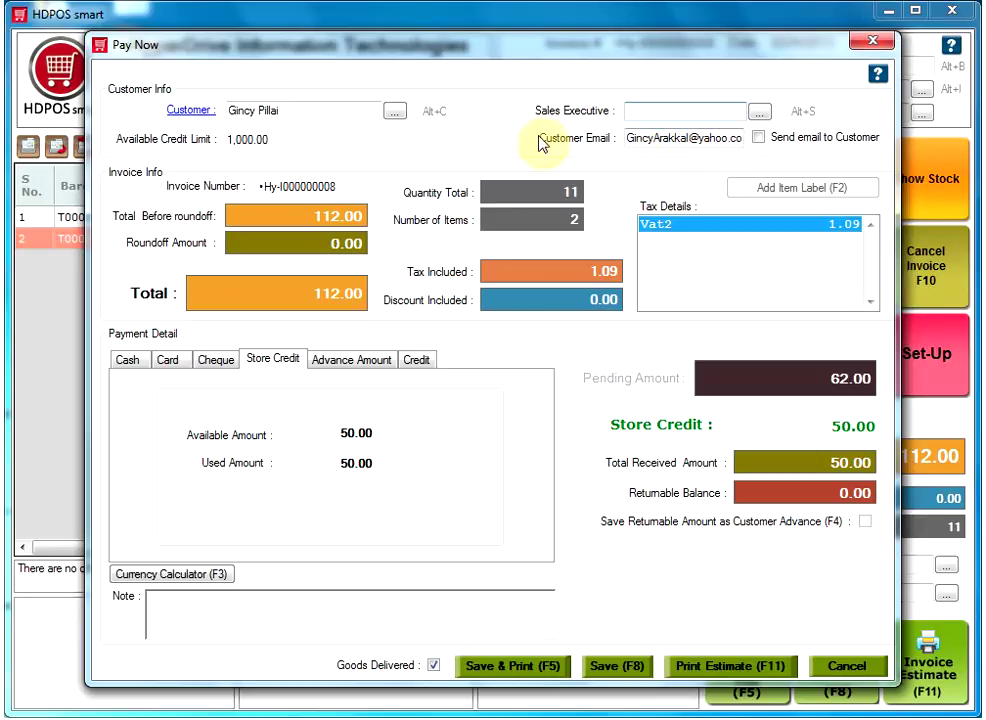
click(653, 111)
click(347, 377)
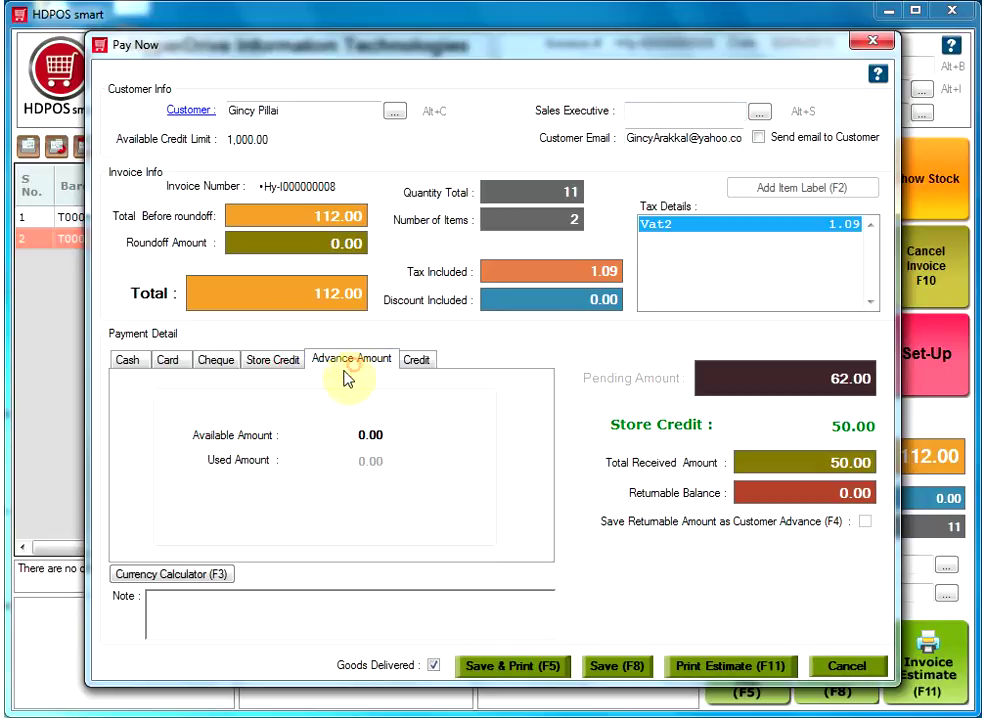
click(277, 366)
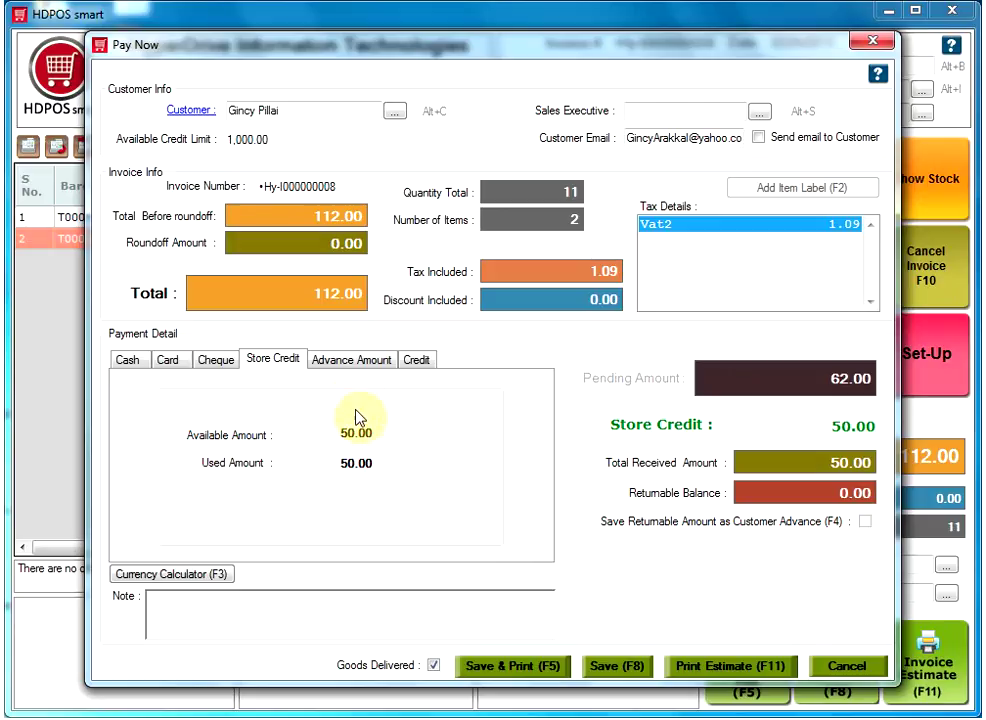
click(342, 362)
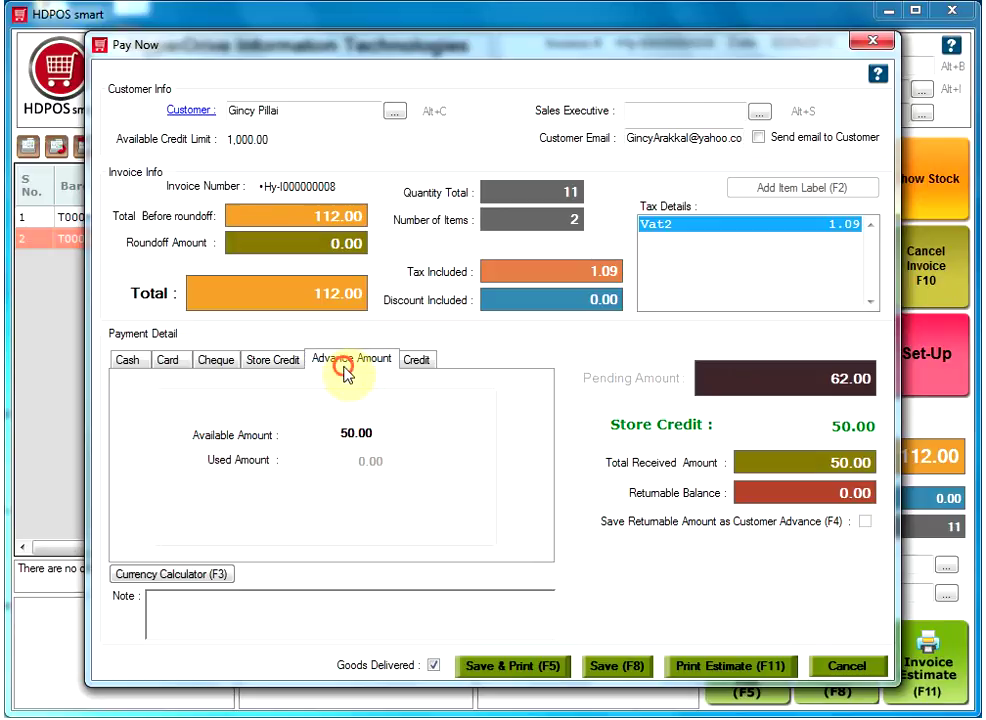
click(282, 372)
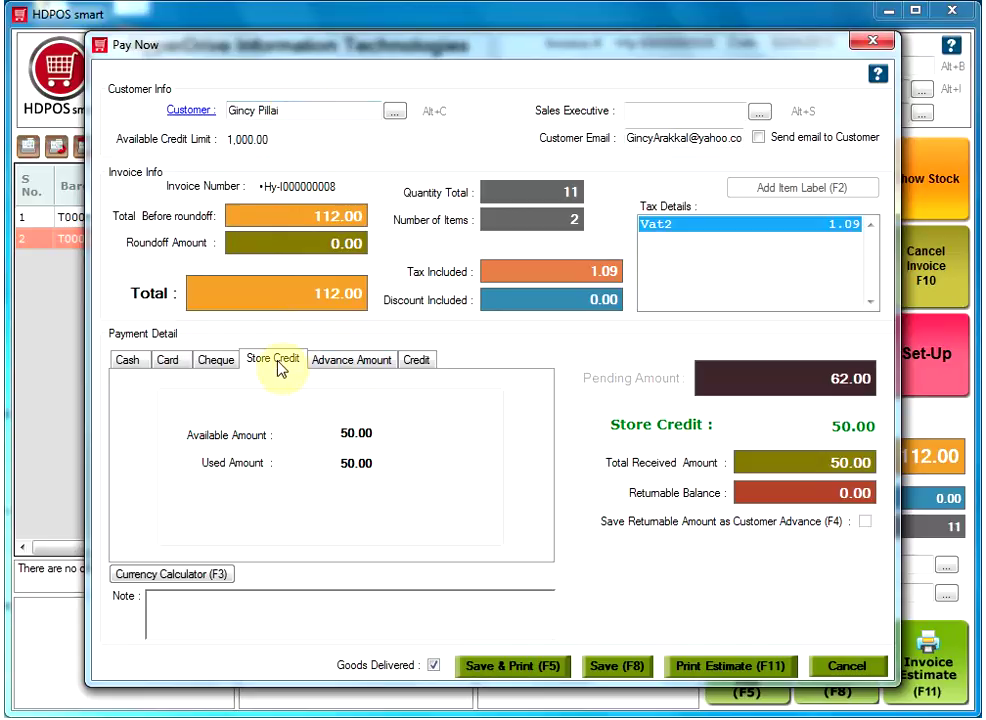
click(353, 362)
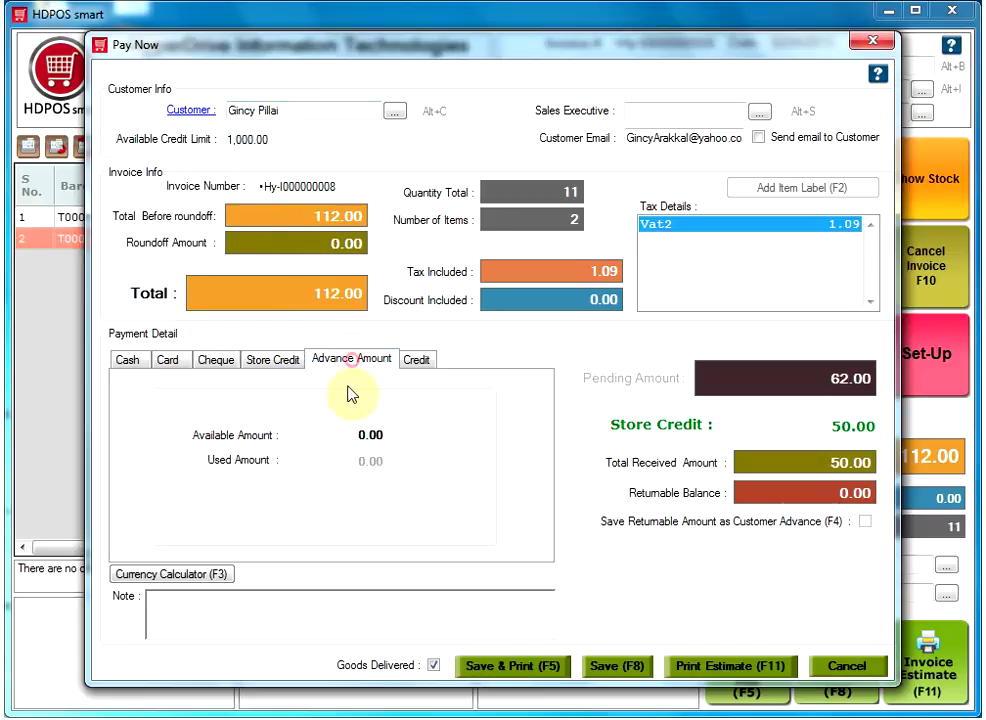
click(283, 362)
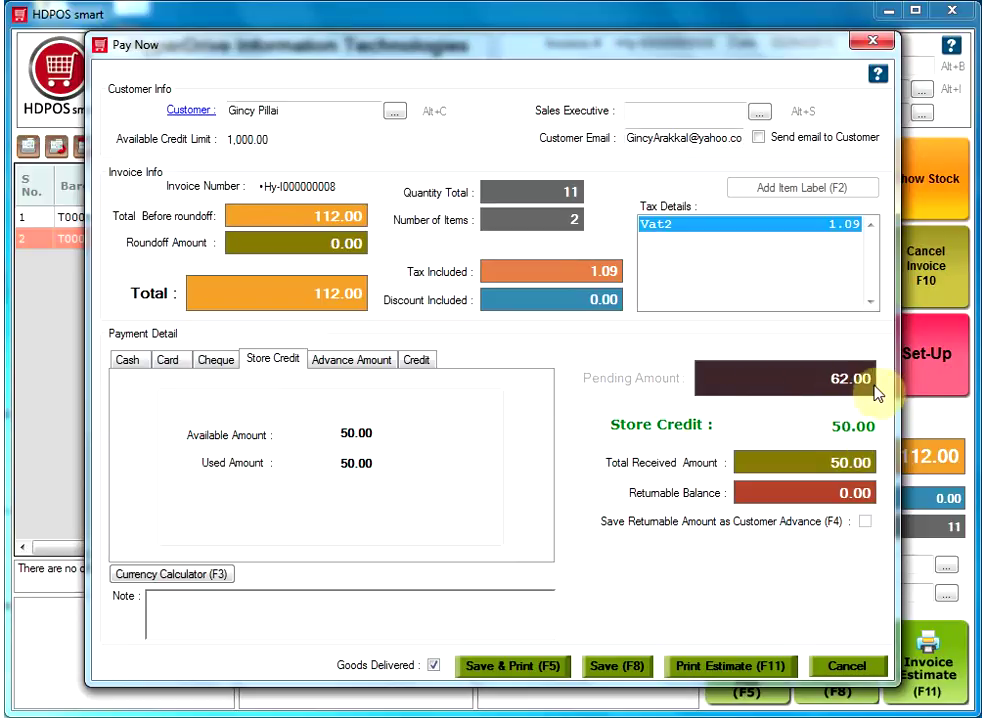
click(134, 363)
click(169, 363)
click(213, 362)
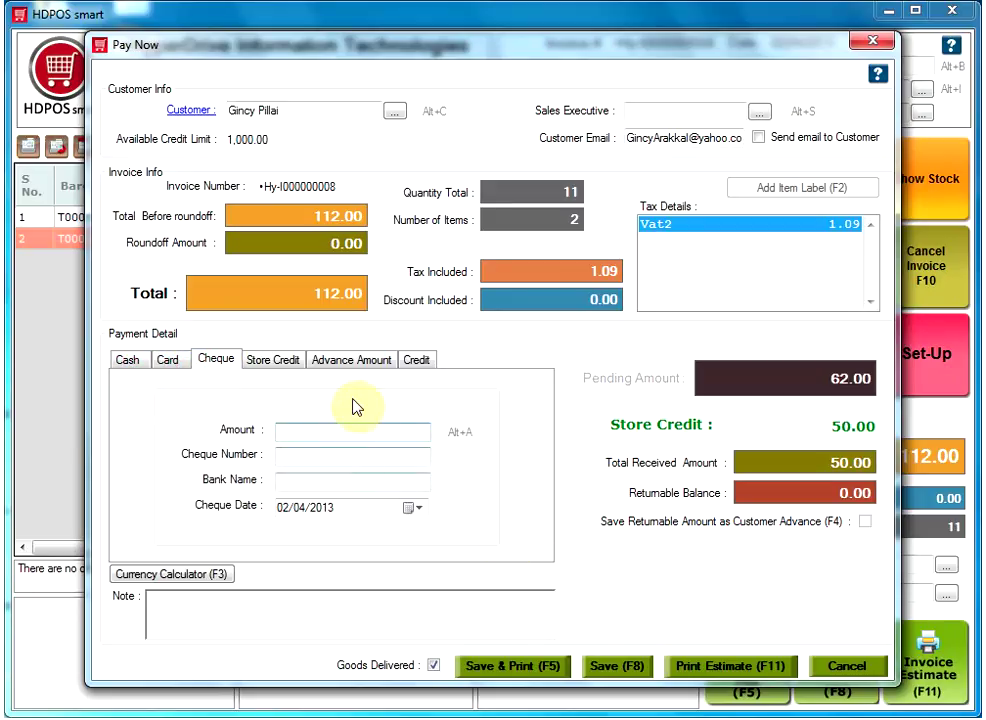
click(416, 365)
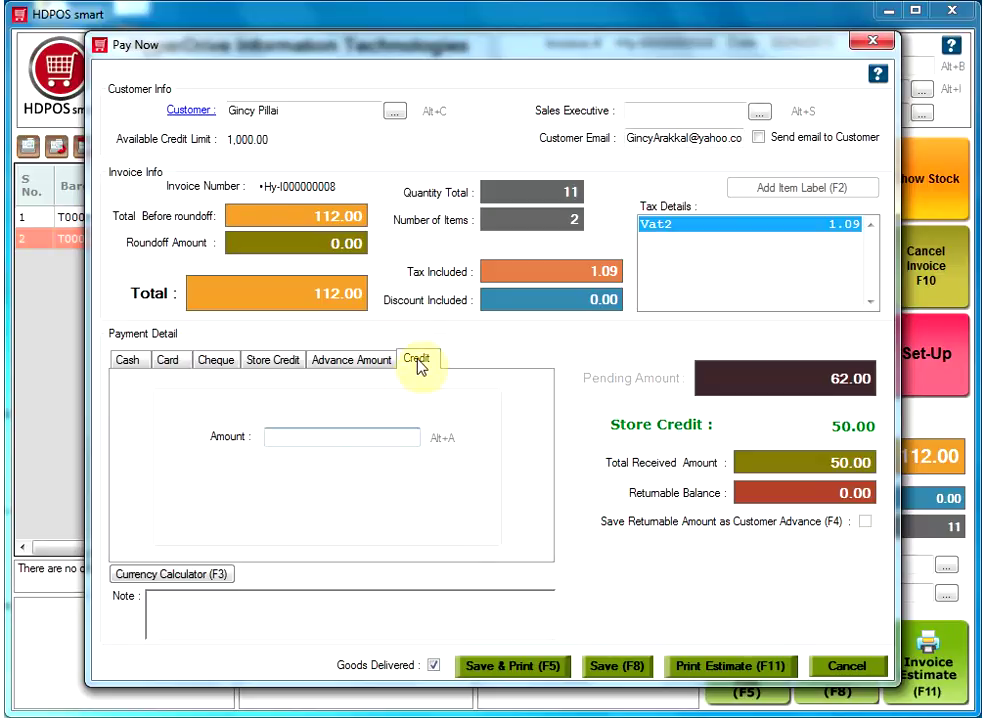
click(386, 440)
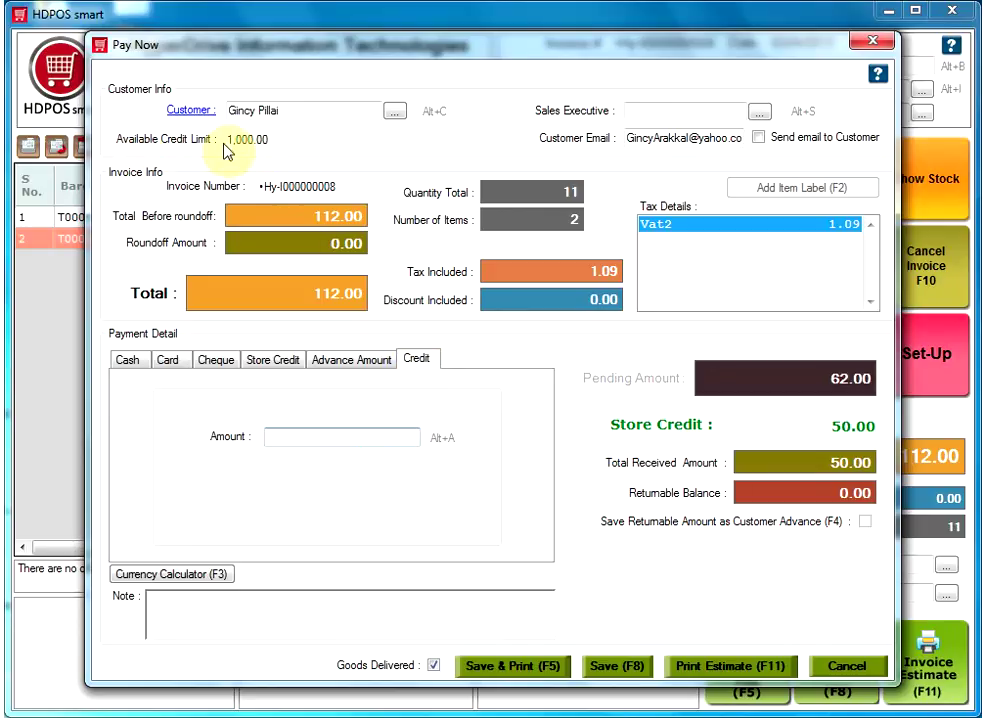
click(170, 578)
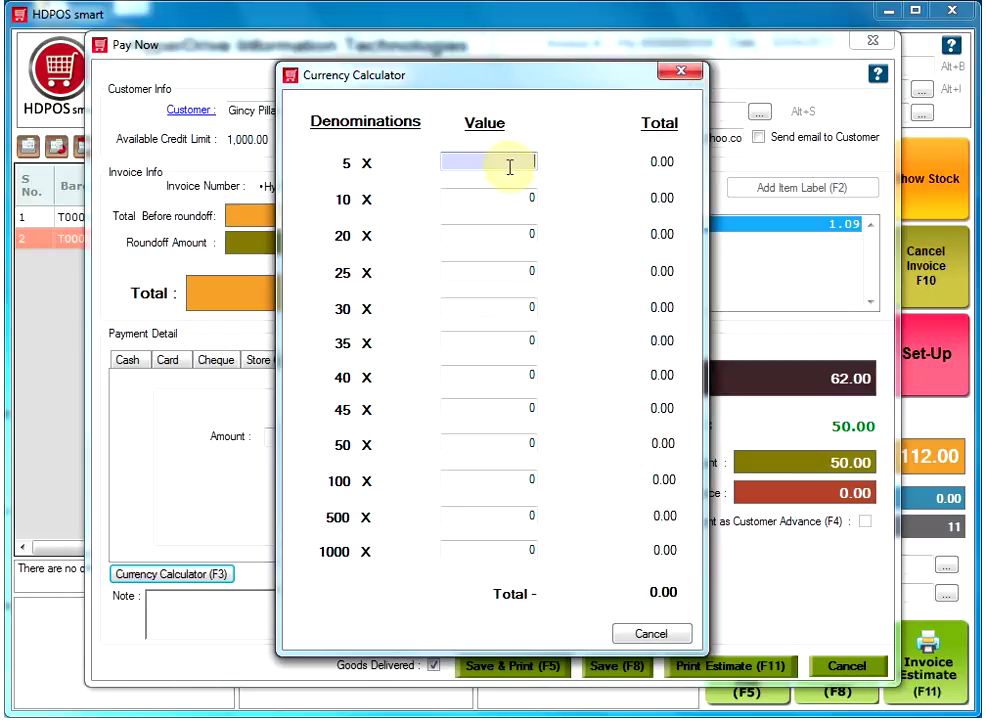
click(682, 71)
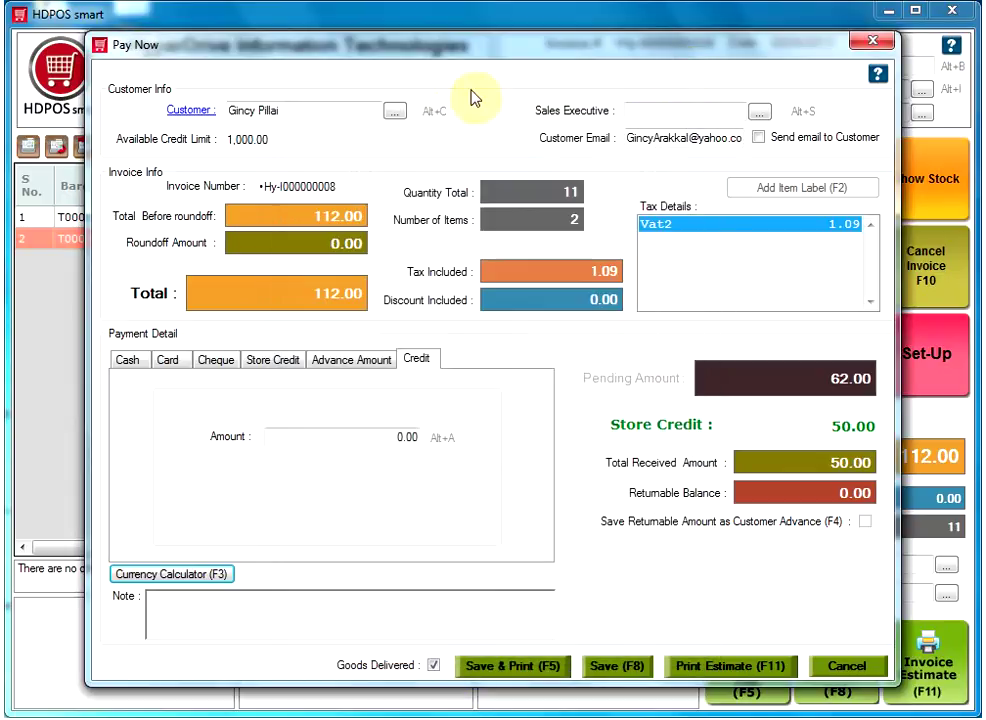
click(230, 618)
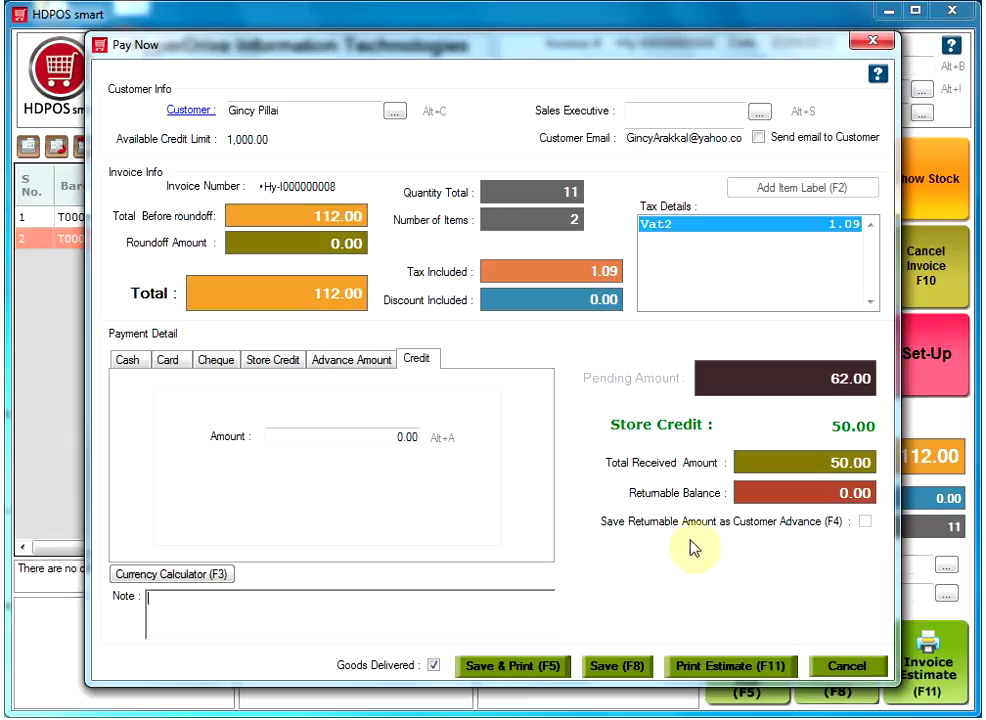
Step: Enter 62 as cash received and save the fully paid invoice
click(129, 364)
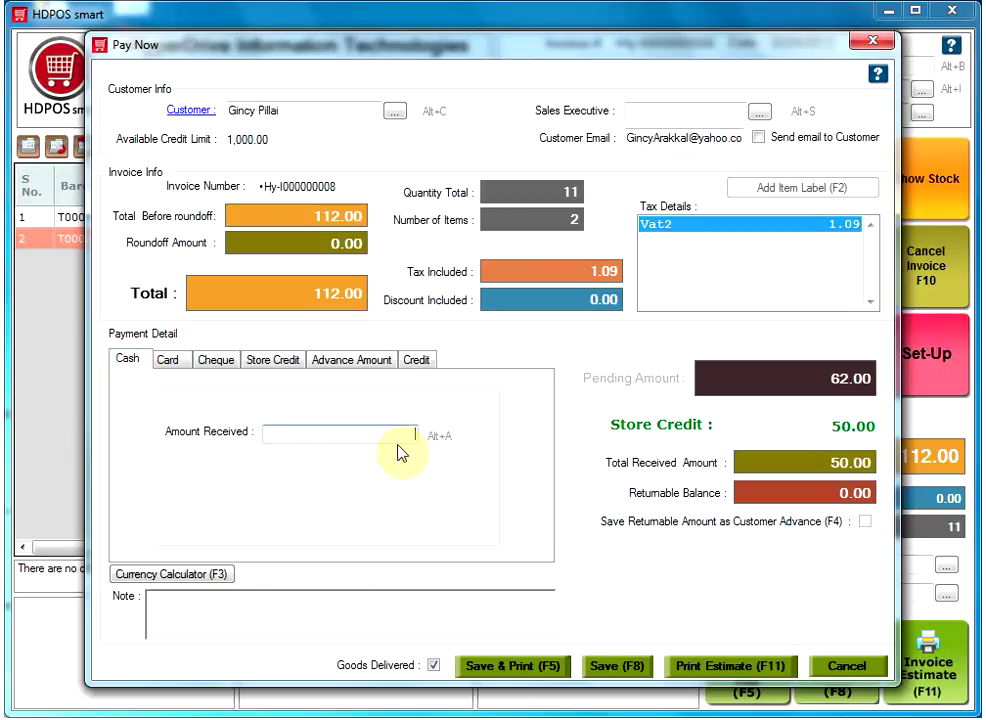
click(405, 432)
text(62)
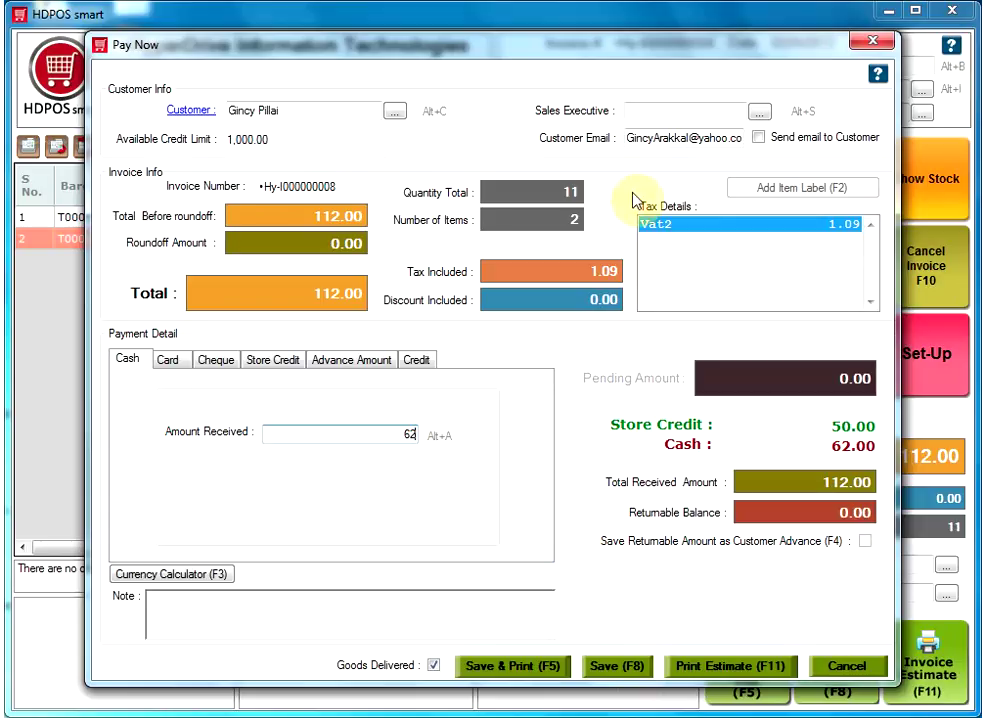
click(626, 667)
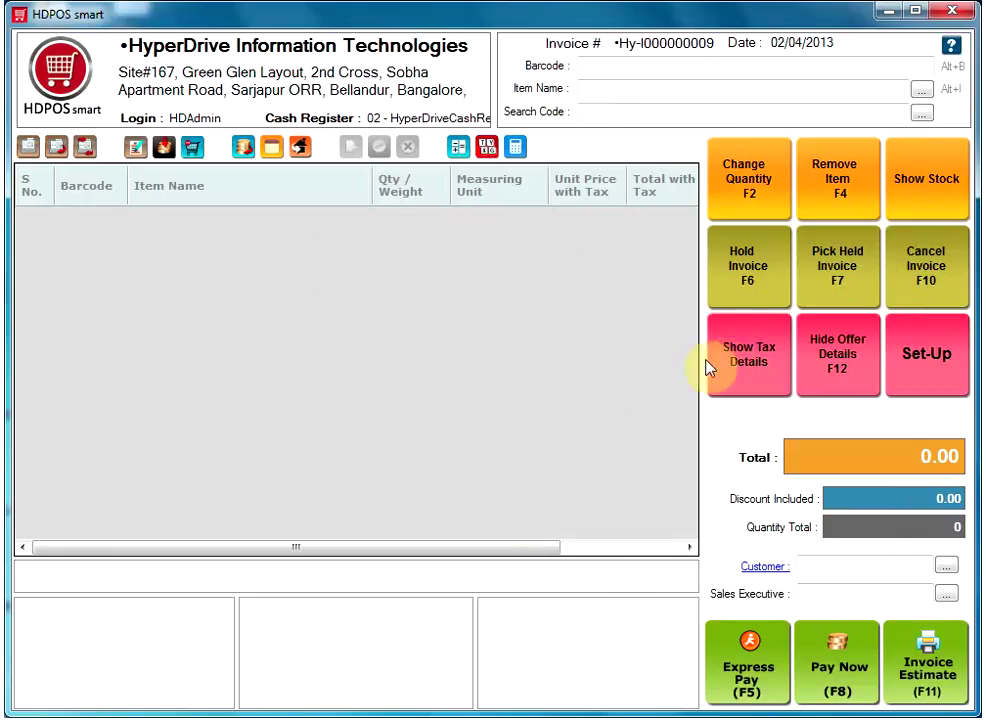
Step: Open Sales Invoice Manager and the top 112.00 invoice's payment details
click(136, 148)
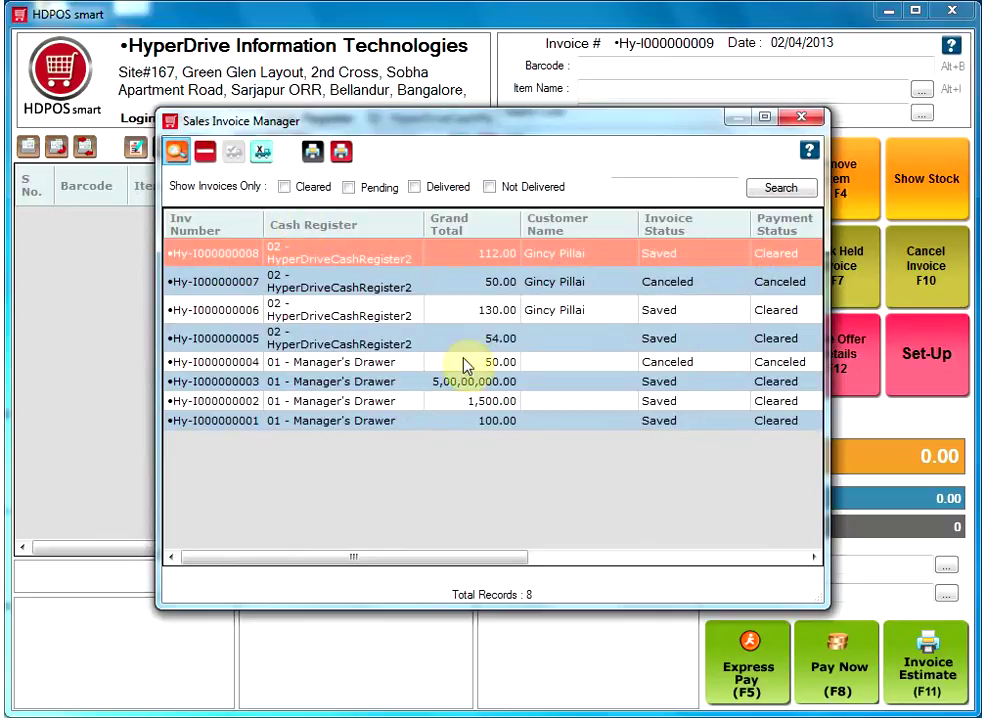
double_click(494, 392)
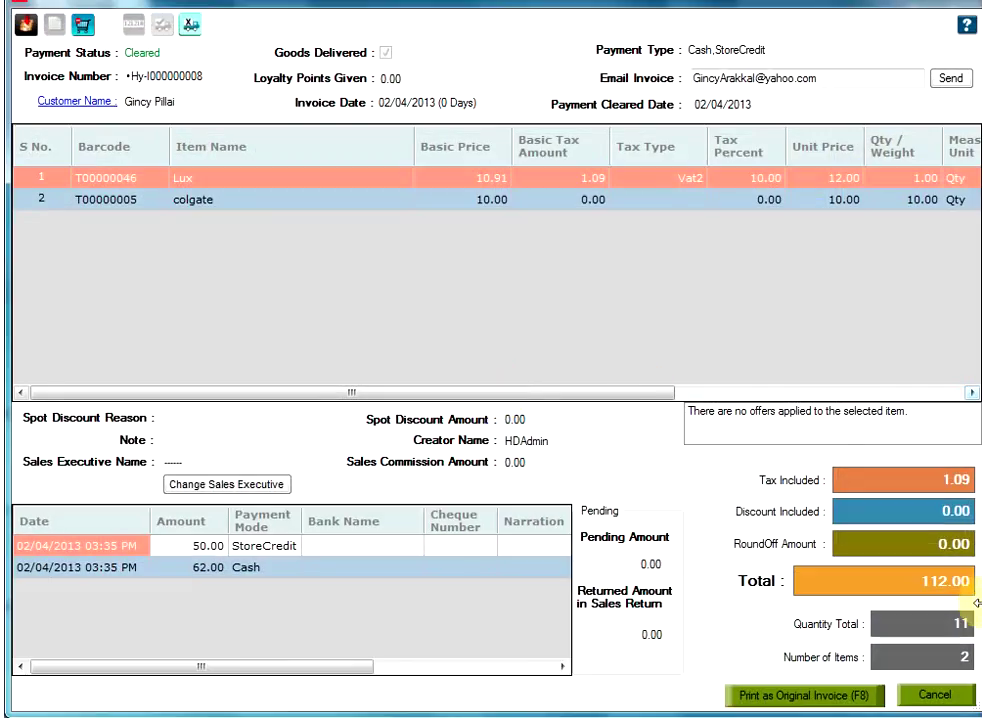